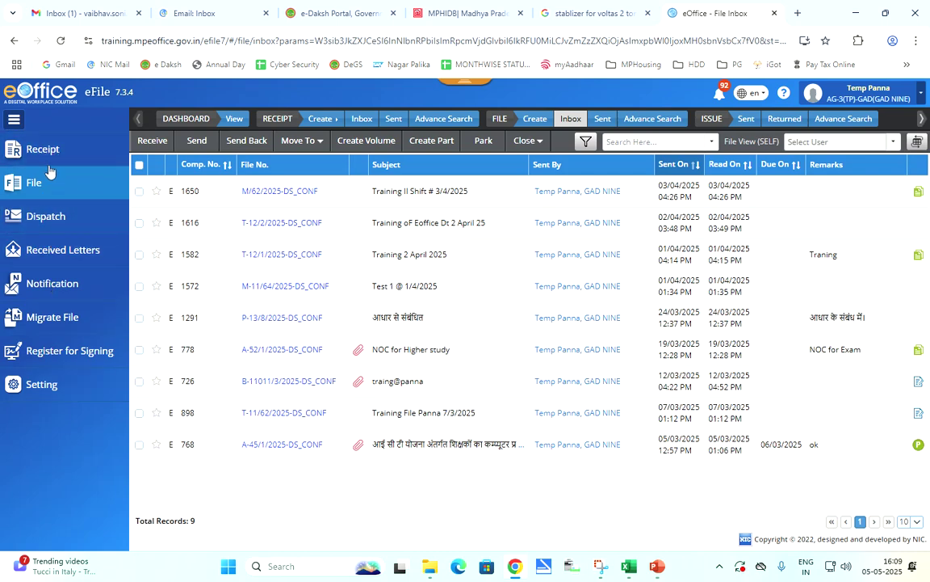
Start a new electronic receipt
{"action": "left_click", "coordinate": [14, 119]}
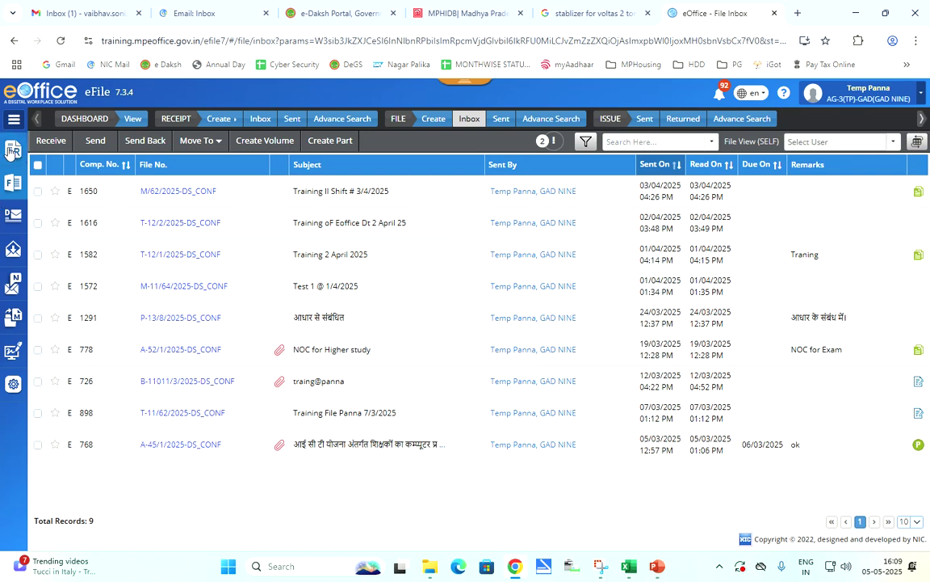
{"action": "mouse_move", "coordinate": [13, 151]}
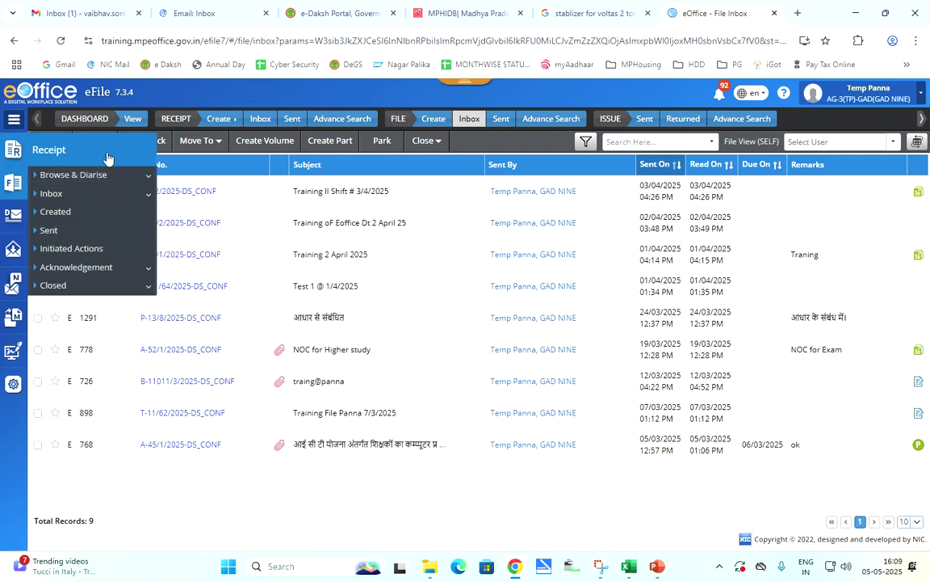
{"action": "left_click", "coordinate": [149, 179]}
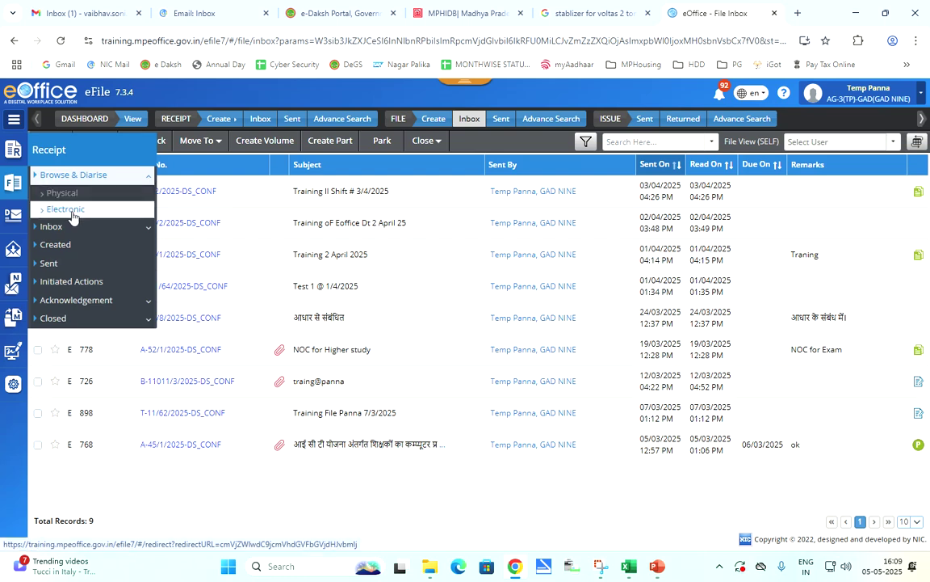
{"action": "left_click", "coordinate": [233, 124]}
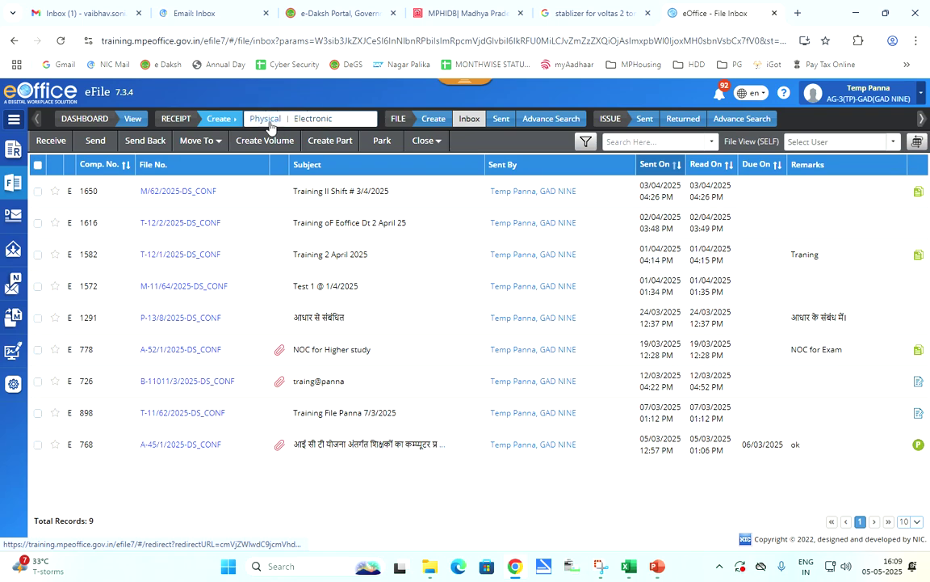
{"action": "left_click", "coordinate": [312, 119]}
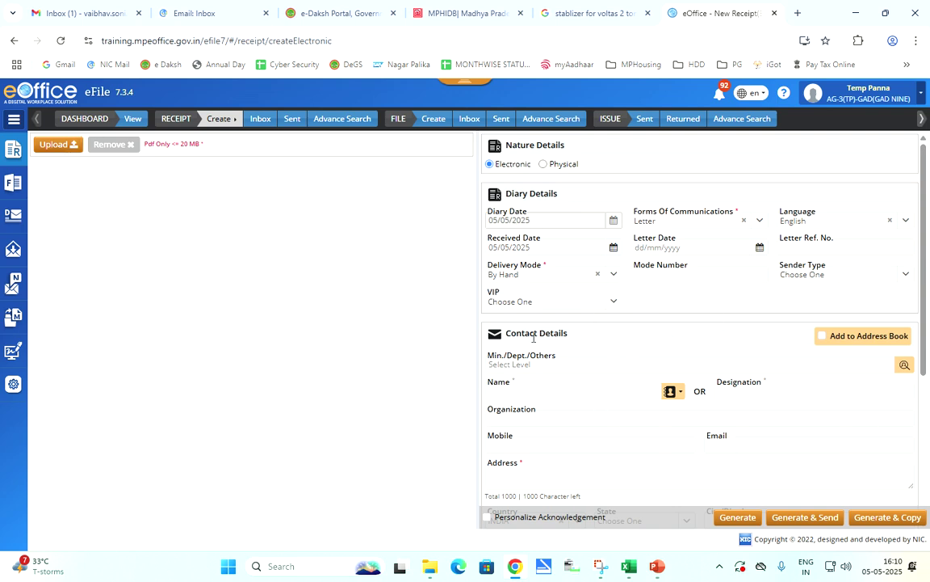
Look over the new receipt form and switch its nature to Physical and back to Electronic
{"action": "scroll", "coordinate": [560, 338], "scroll_direction": "down", "scroll_amount": 3}
{"action": "left_click_drag", "start_coordinate": [575, 338], "coordinate": [507, 340]}
{"action": "scroll", "coordinate": [640, 303], "scroll_direction": "up", "scroll_amount": 3}
{"action": "left_click", "coordinate": [543, 164]}
{"action": "left_click", "coordinate": [509, 164]}
{"action": "left_click", "coordinate": [543, 164]}
{"action": "left_click", "coordinate": [489, 165]}
Browse the forms of communication in the diary details and choose Letter
{"action": "left_click", "coordinate": [760, 222]}
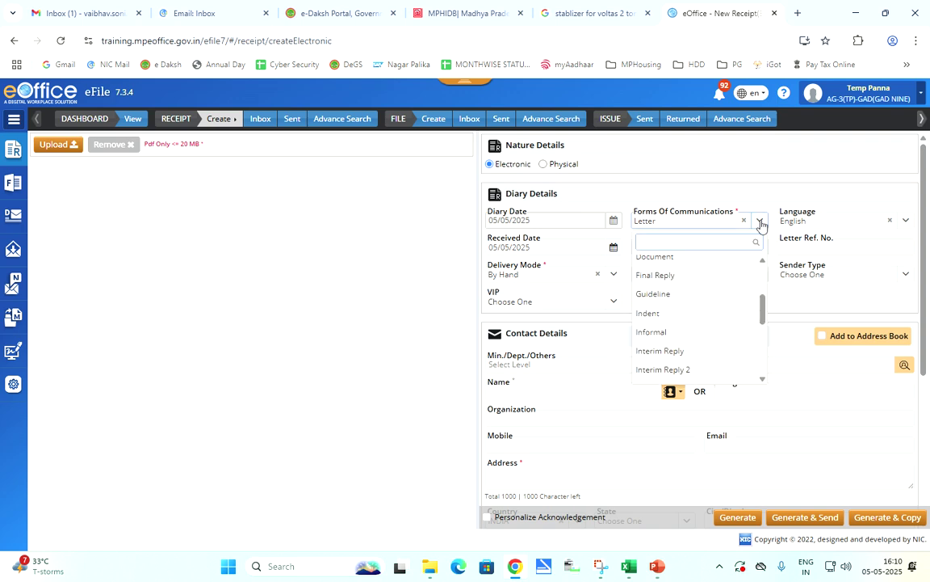
{"action": "scroll", "coordinate": [706, 353], "scroll_direction": "up", "scroll_amount": 3}
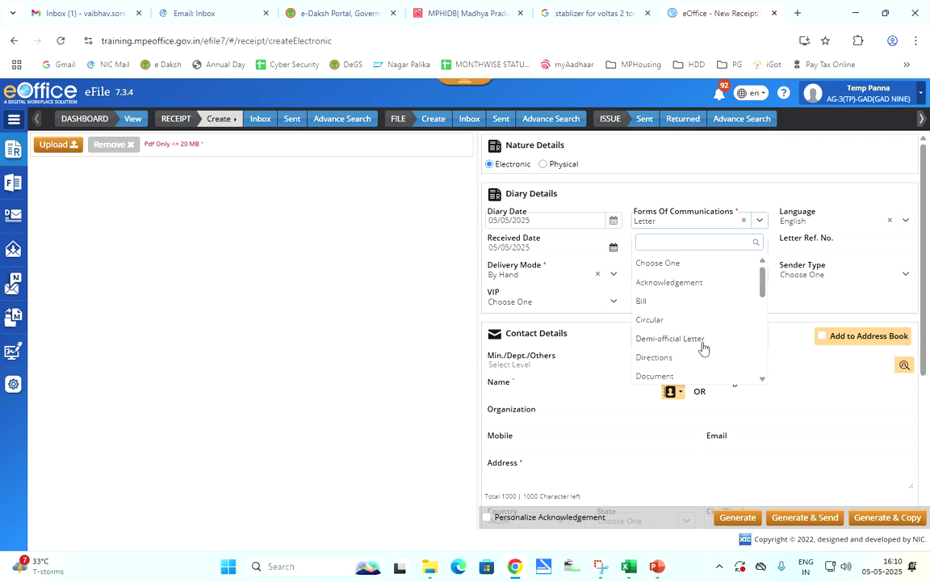
{"action": "scroll", "coordinate": [699, 345], "scroll_direction": "down", "scroll_amount": 1}
{"action": "scroll", "coordinate": [686, 352], "scroll_direction": "down", "scroll_amount": 1}
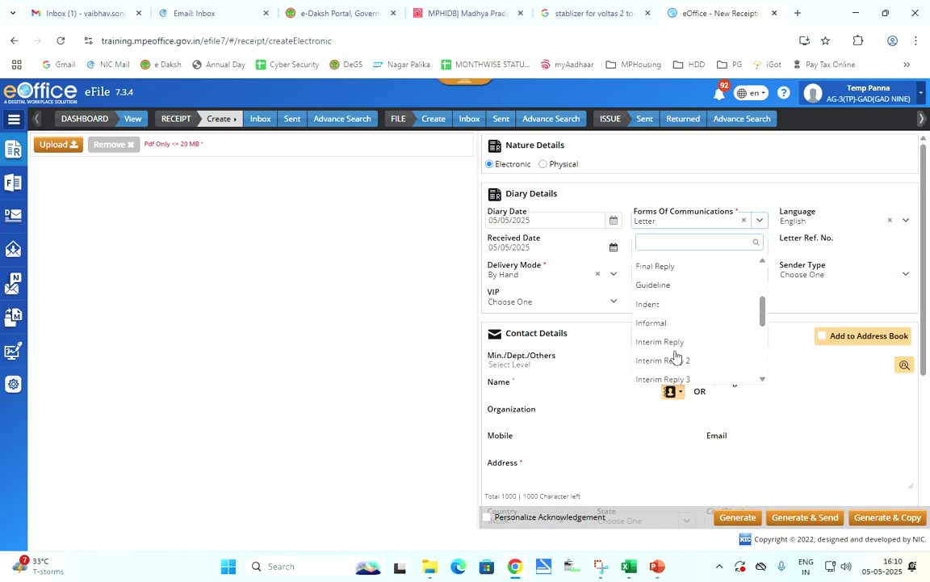
{"action": "scroll", "coordinate": [666, 371], "scroll_direction": "down", "scroll_amount": 1}
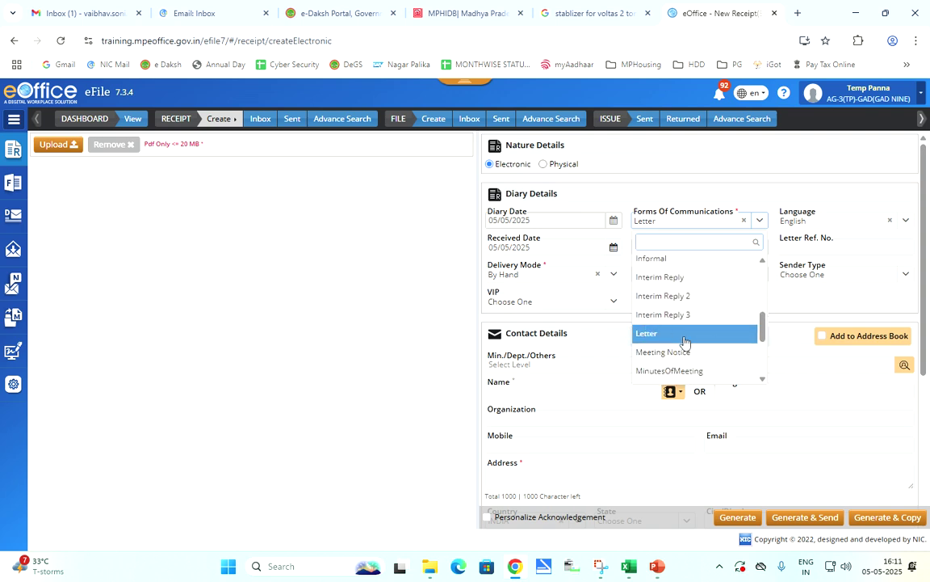
{"action": "left_click", "coordinate": [684, 333]}
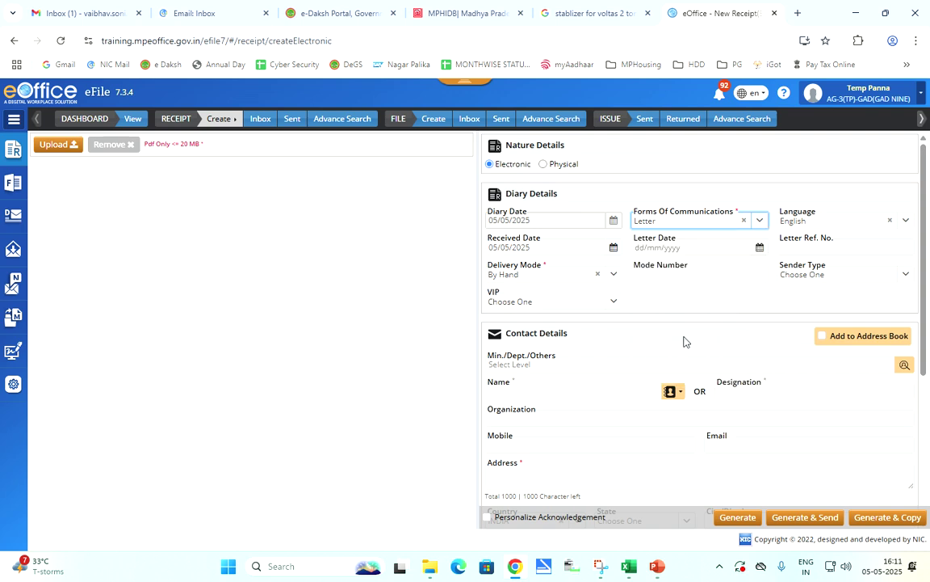
Set the receipt's language to Hindi in the diary details
{"action": "left_click", "coordinate": [905, 222]}
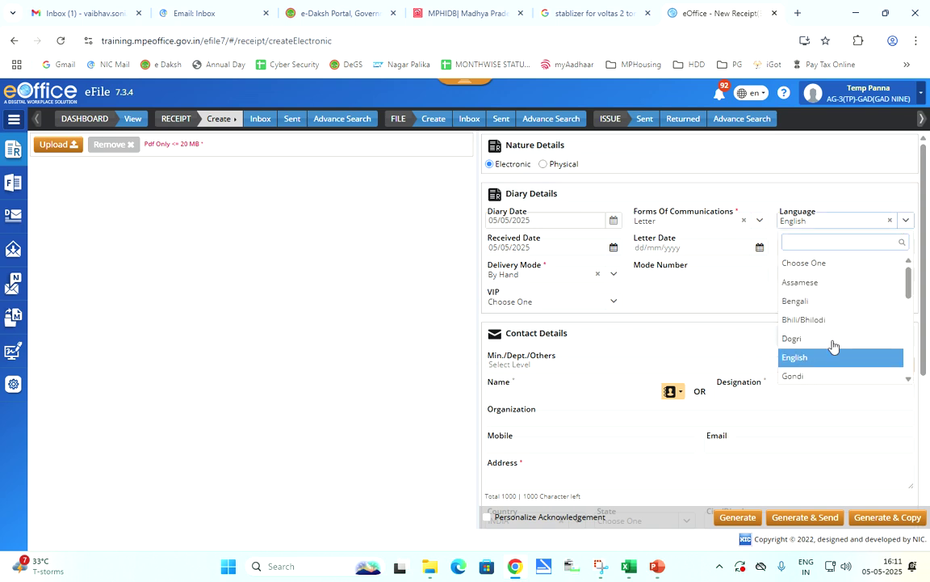
{"action": "scroll", "coordinate": [834, 345], "scroll_direction": "down", "scroll_amount": 3}
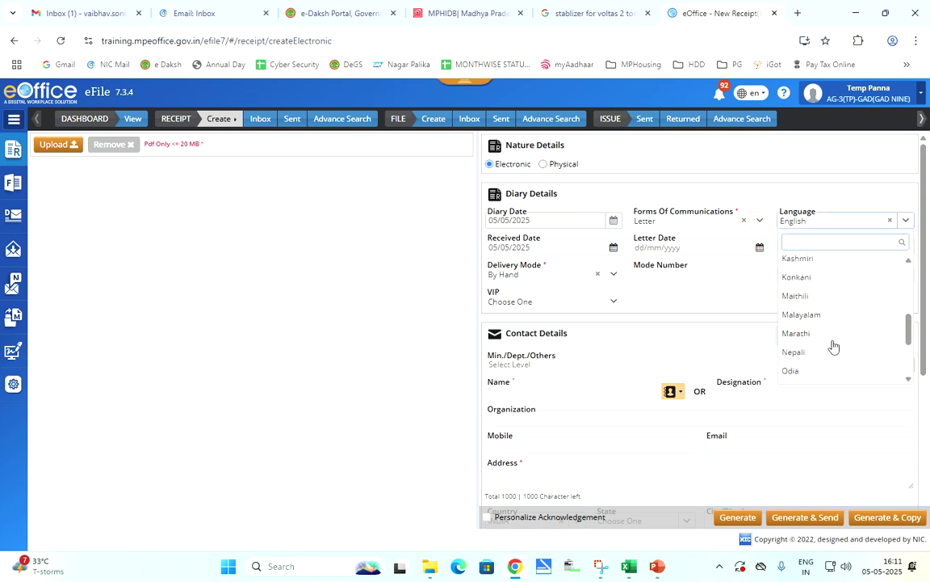
{"action": "scroll", "coordinate": [834, 346], "scroll_direction": "up", "scroll_amount": 2}
{"action": "left_click", "coordinate": [808, 287]}
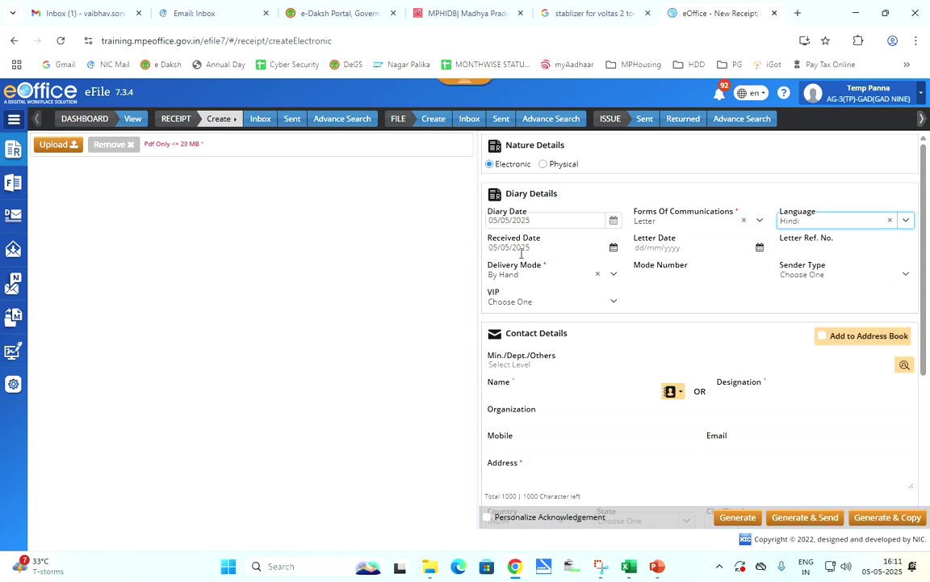
Set the received date to 02/05/2025 and the letter date to 01/05/2025
{"action": "left_click", "coordinate": [613, 248]}
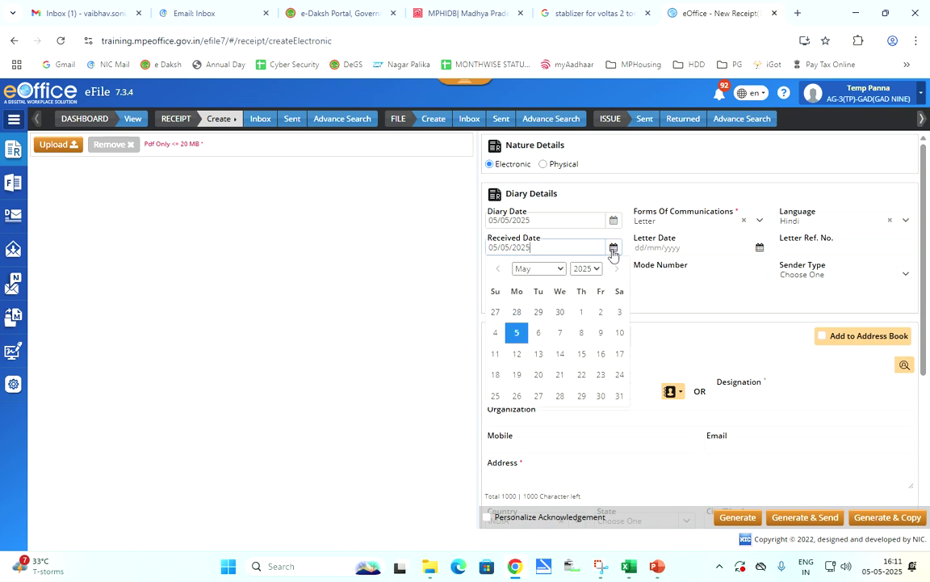
{"action": "left_click", "coordinate": [600, 312]}
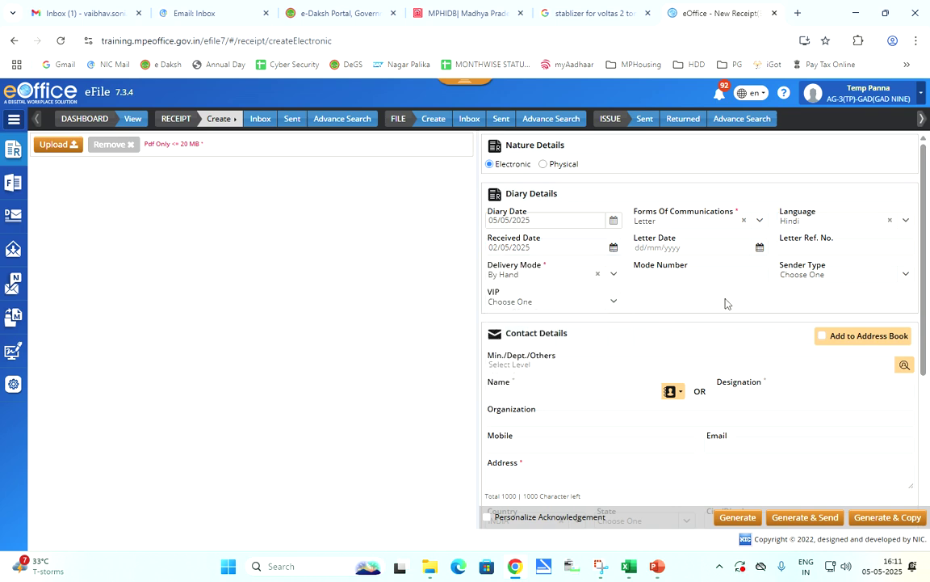
{"action": "left_click", "coordinate": [759, 247]}
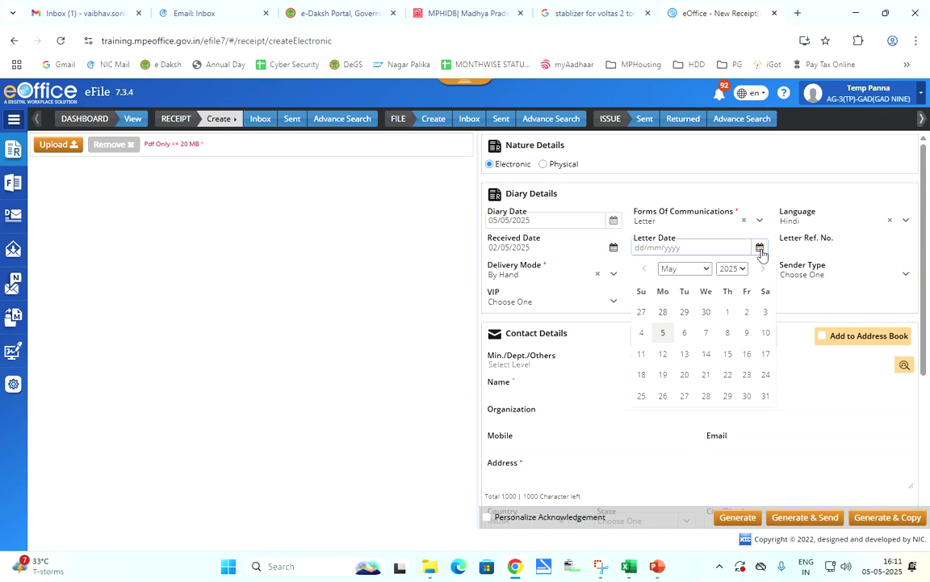
{"action": "left_click", "coordinate": [725, 315]}
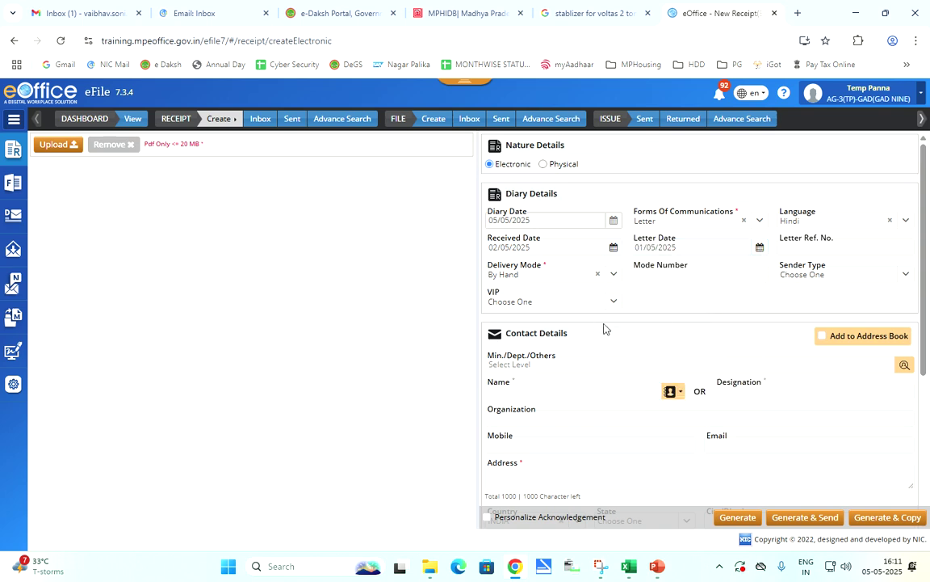
Enter 1564 as the letter reference number and set the delivery mode to Email
{"action": "left_click", "coordinate": [830, 248]}
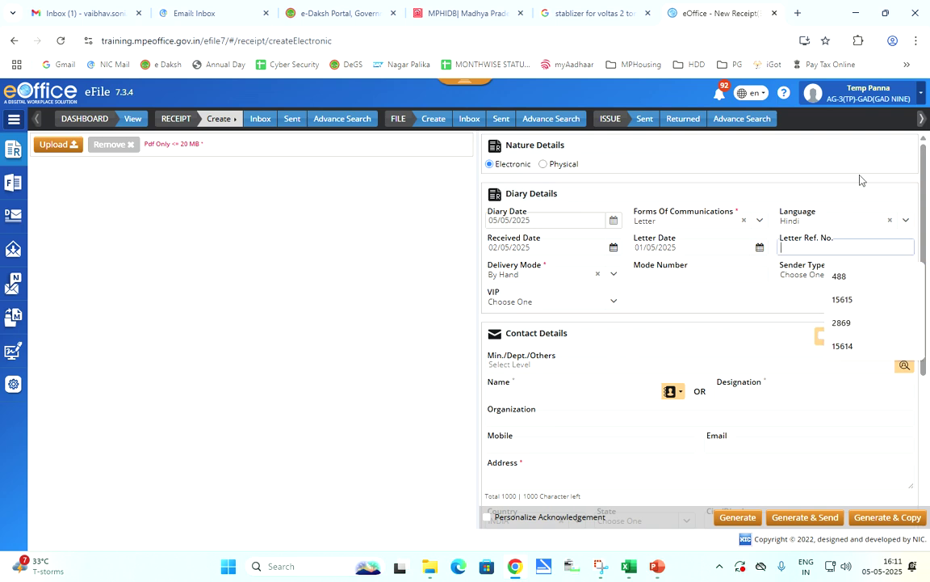
{"action": "type", "text": "1564"}
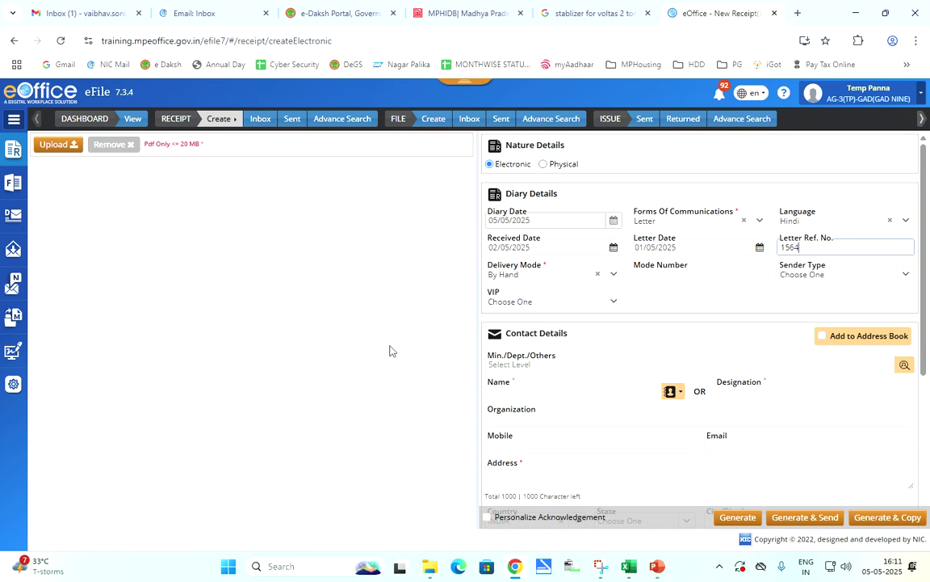
{"action": "left_click", "coordinate": [614, 275]}
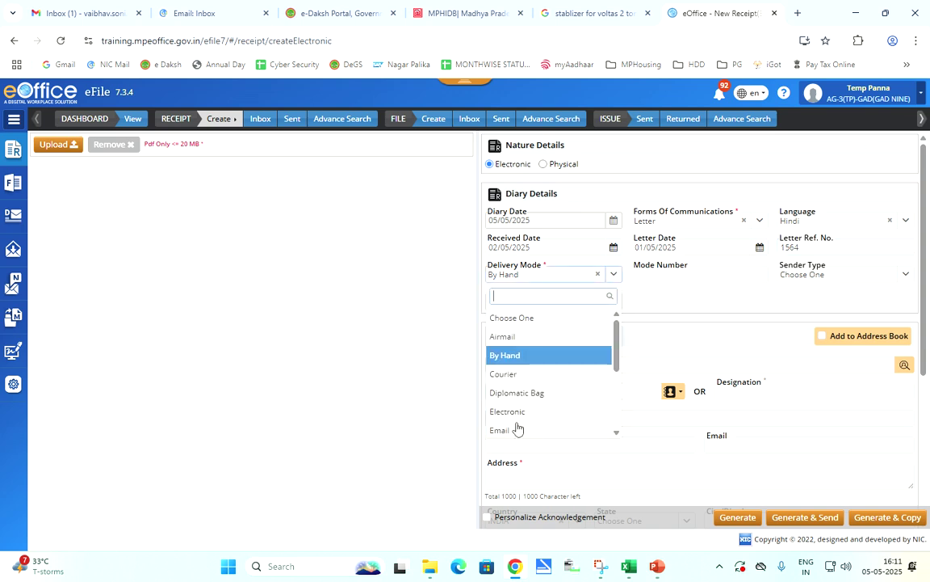
{"action": "left_click", "coordinate": [516, 432]}
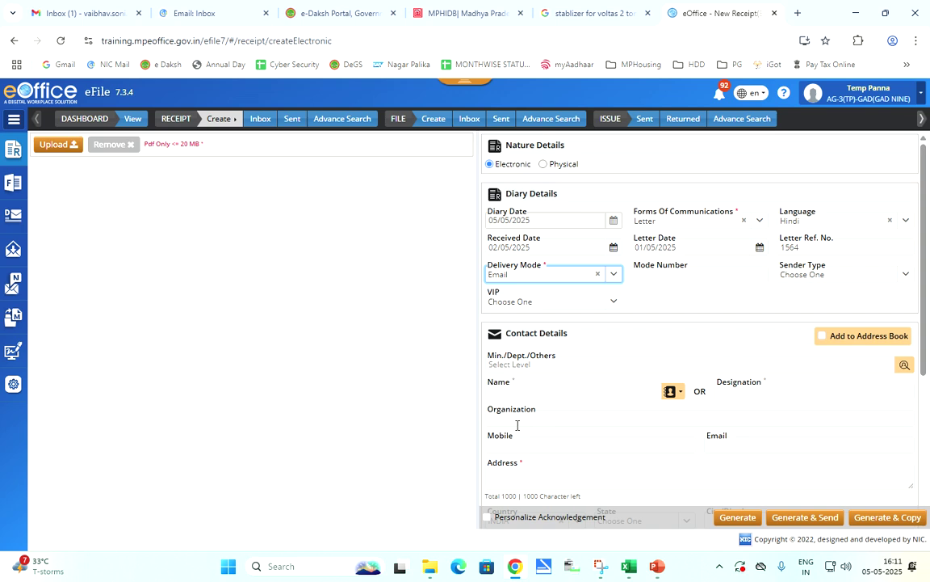
{"action": "left_click", "coordinate": [615, 275]}
{"action": "scroll", "coordinate": [569, 344], "scroll_direction": "down", "scroll_amount": 2}
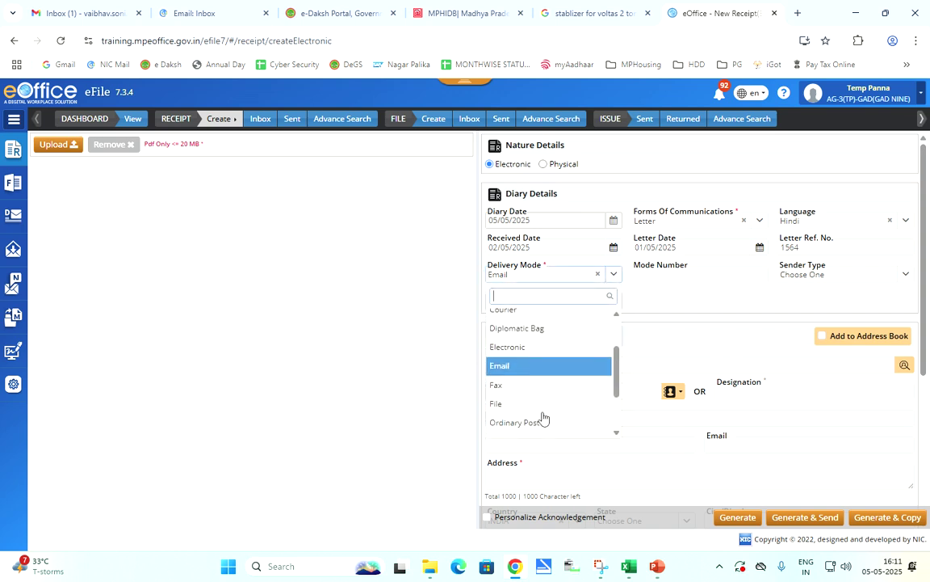
{"action": "scroll", "coordinate": [525, 408], "scroll_direction": "down", "scroll_amount": 2}
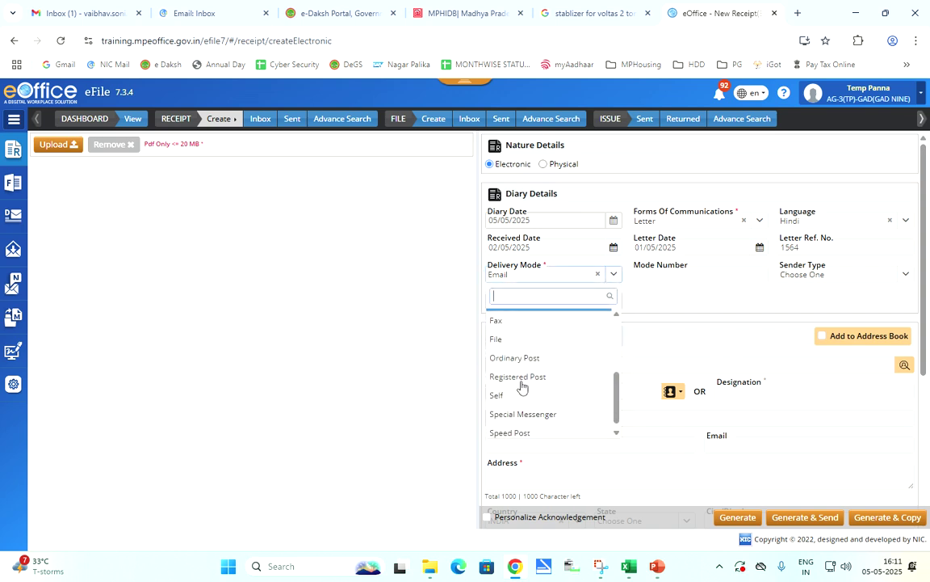
{"action": "scroll", "coordinate": [515, 374], "scroll_direction": "up", "scroll_amount": 2}
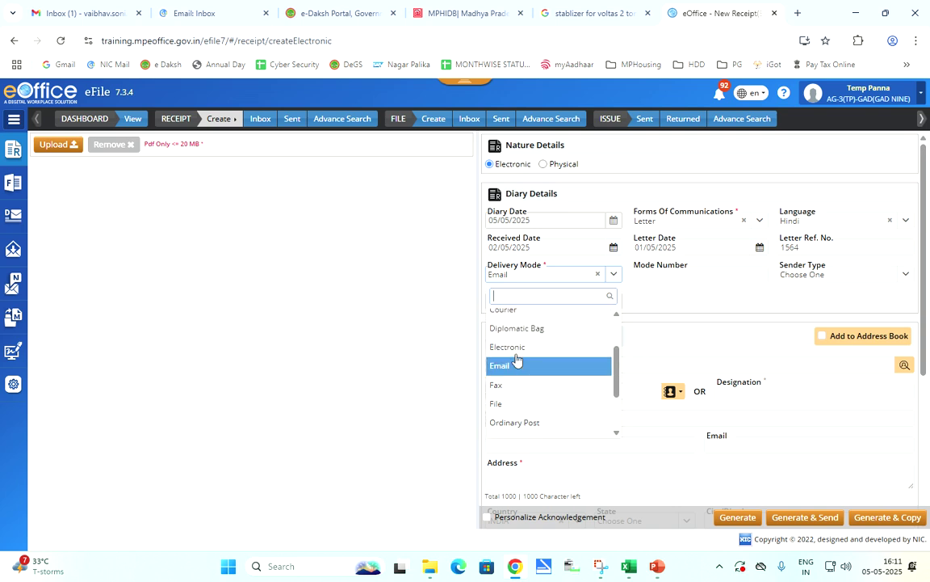
{"action": "left_click", "coordinate": [510, 368]}
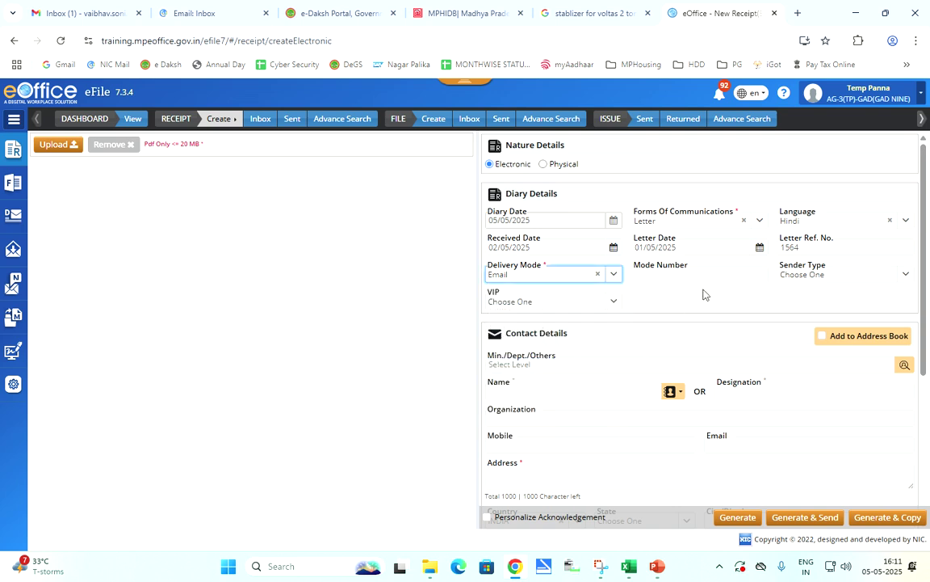
Check the sender type options without choosing one, and set the VIP category to Cabinet Ministers of the Union
{"action": "left_click", "coordinate": [904, 278]}
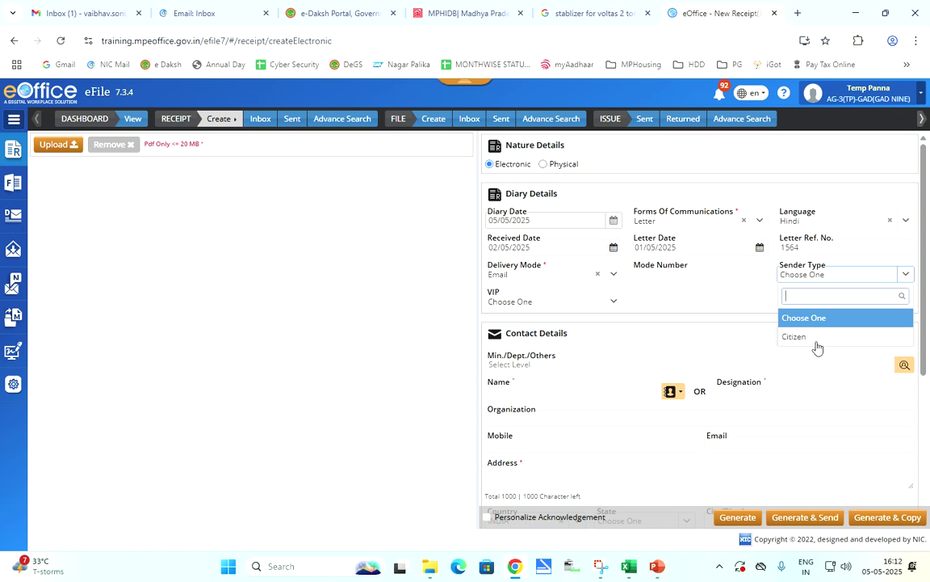
{"action": "left_click", "coordinate": [702, 304]}
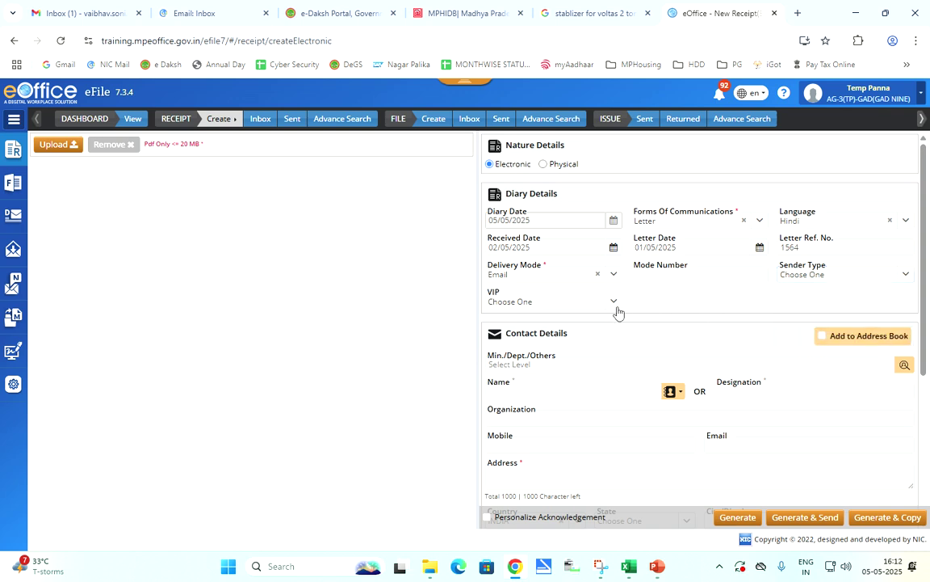
{"action": "left_click", "coordinate": [615, 305]}
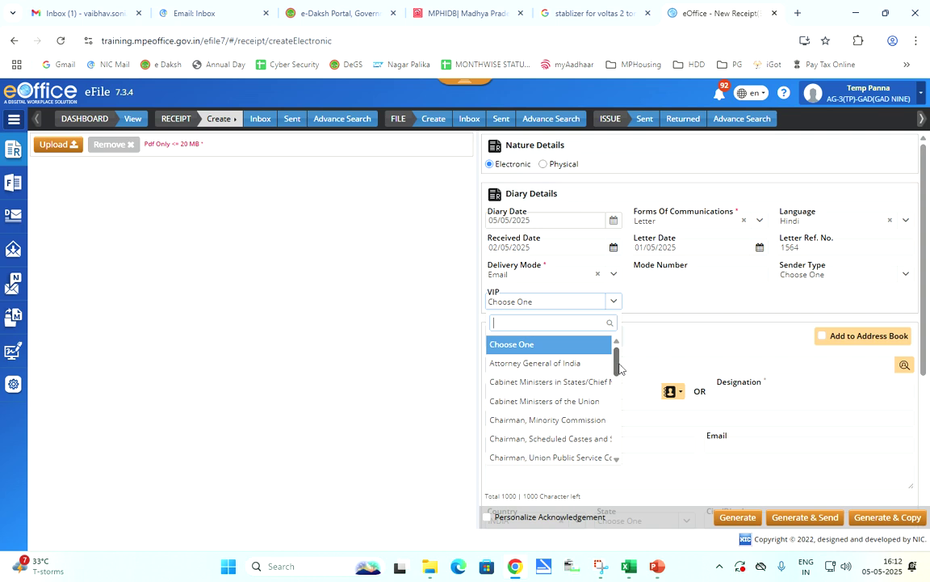
{"action": "left_click_drag", "start_coordinate": [617, 367], "coordinate": [617, 455]}
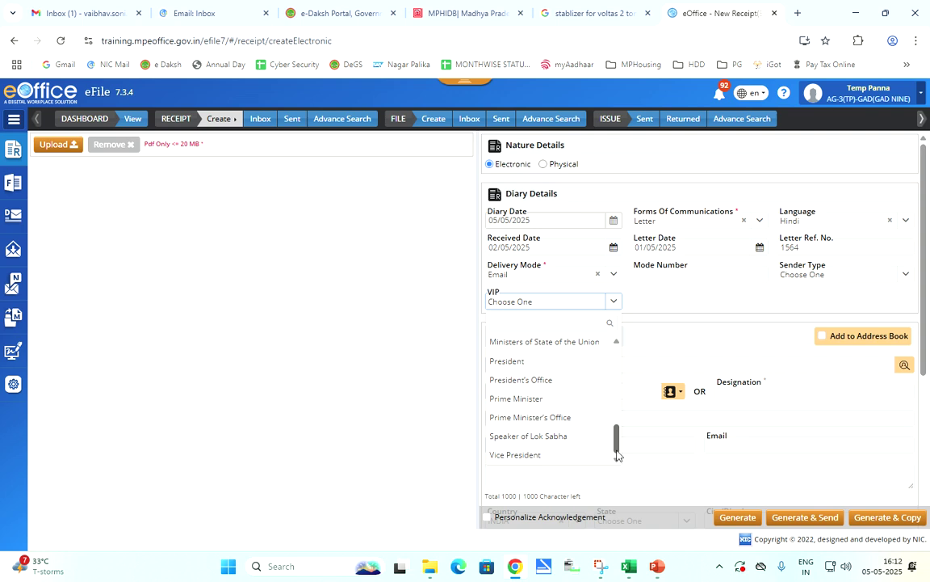
{"action": "left_click_drag", "start_coordinate": [617, 454], "coordinate": [685, 297]}
{"action": "left_click", "coordinate": [685, 297]}
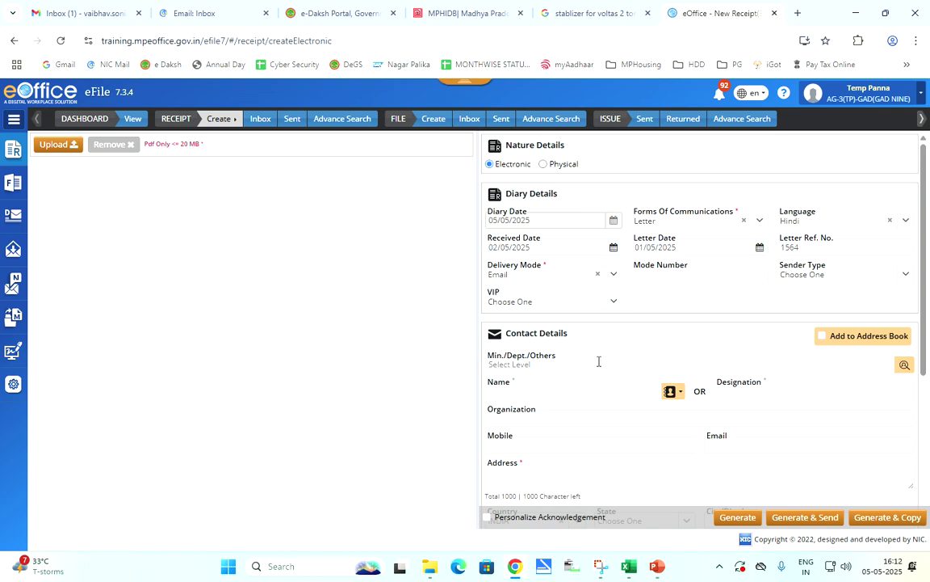
{"action": "left_click", "coordinate": [614, 304]}
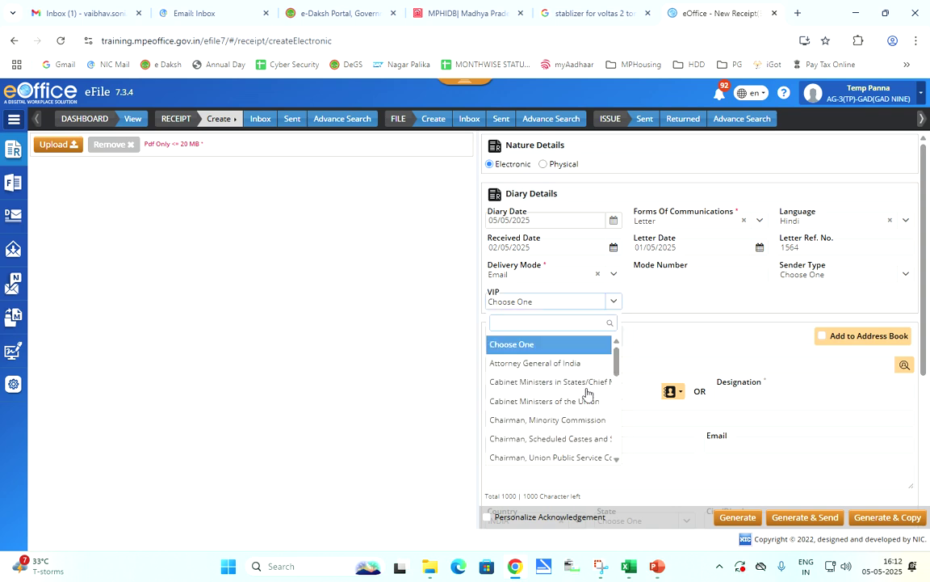
{"action": "left_click", "coordinate": [532, 402]}
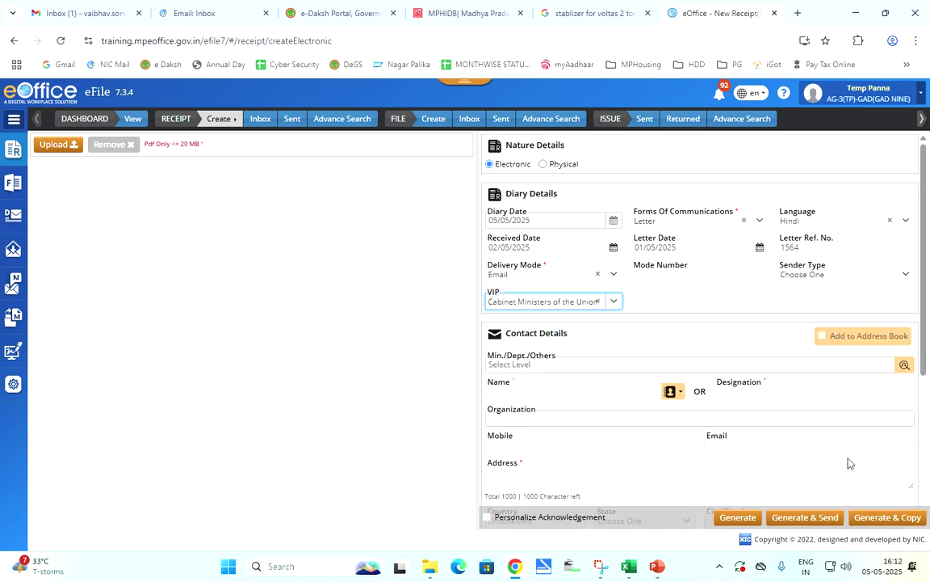
Reset the VIP category in the diary details to Choose One
{"action": "left_click", "coordinate": [615, 306]}
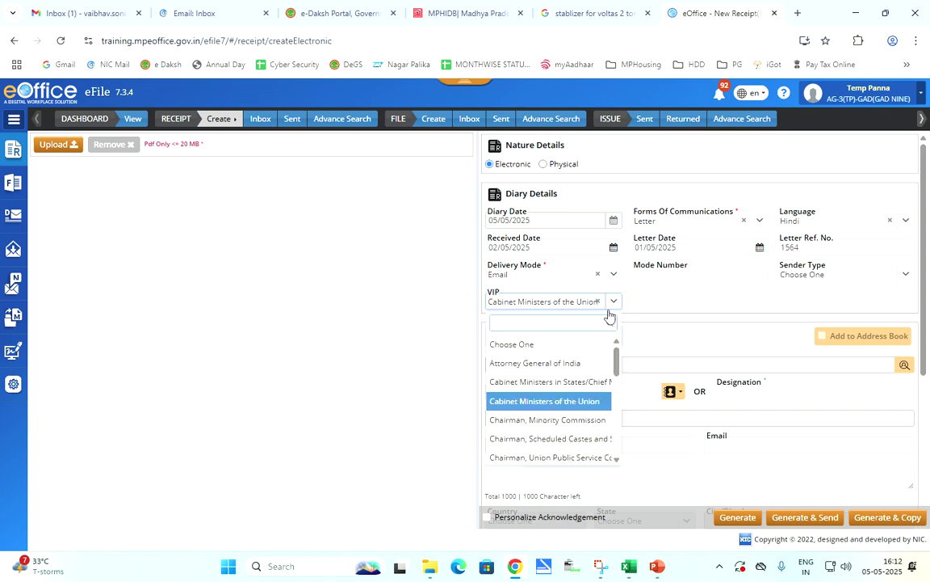
{"action": "scroll", "coordinate": [558, 401], "scroll_direction": "down", "scroll_amount": 2}
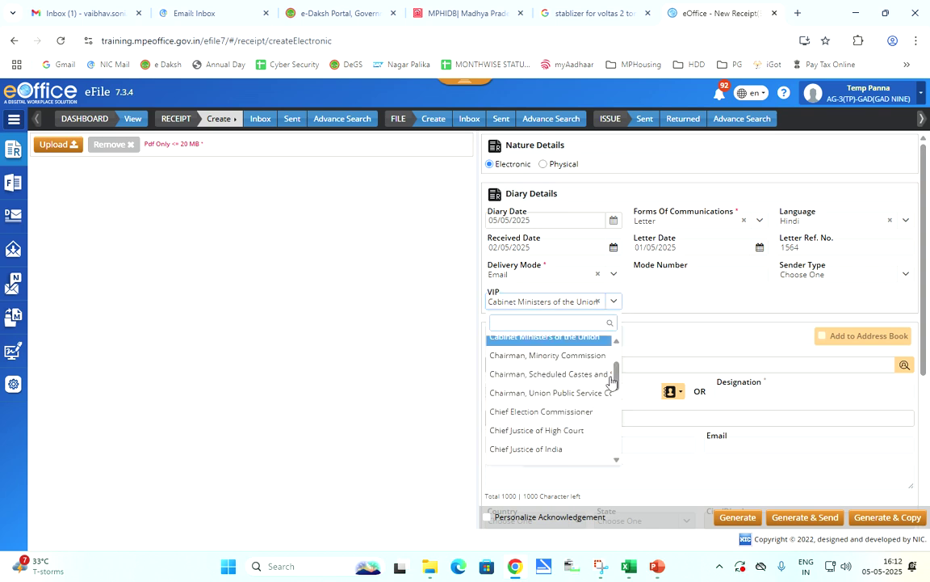
{"action": "left_click_drag", "start_coordinate": [616, 374], "coordinate": [619, 355]}
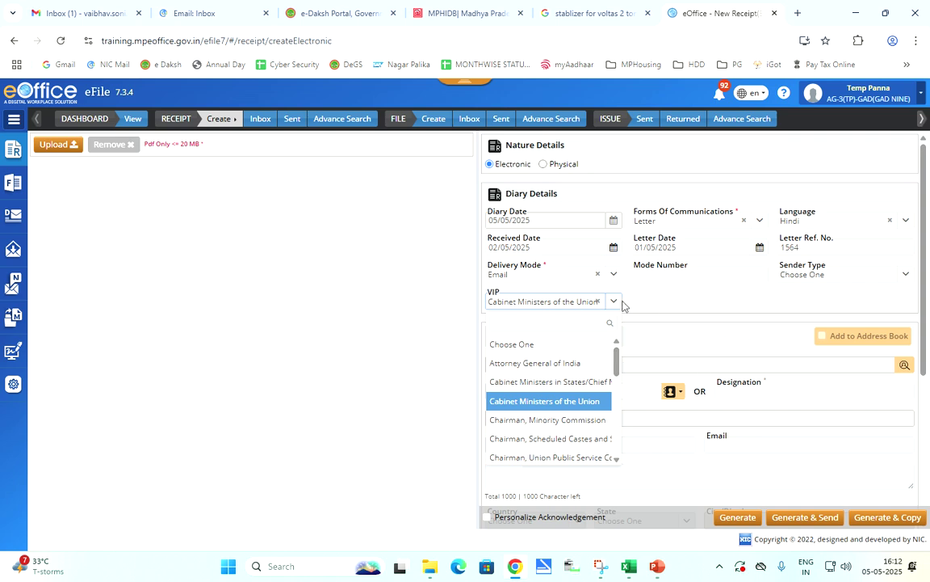
{"action": "left_click", "coordinate": [525, 346]}
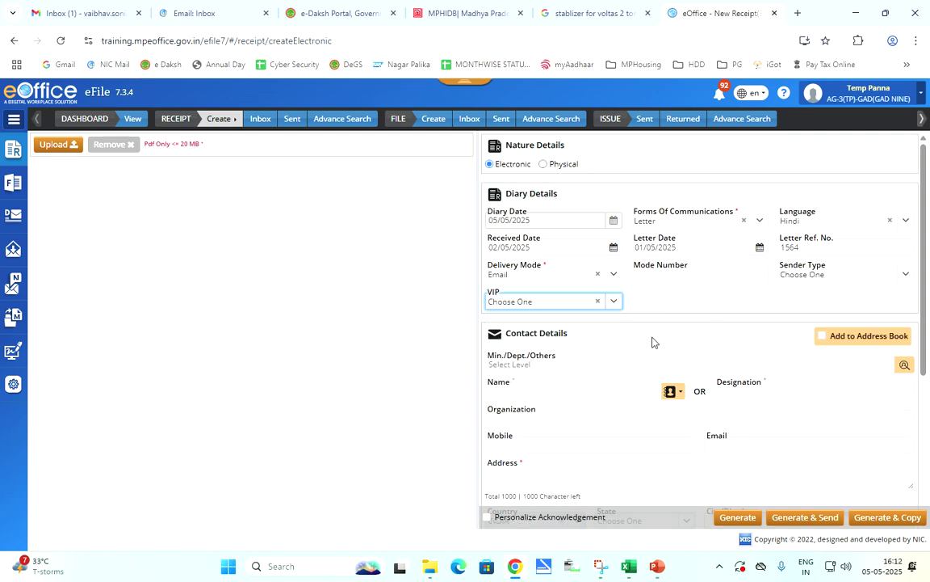
Enter GAD as the contact's ministry/department and Officer 1 as the contact's name
{"action": "left_click", "coordinate": [567, 363]}
{"action": "type", "text": "GAD"}
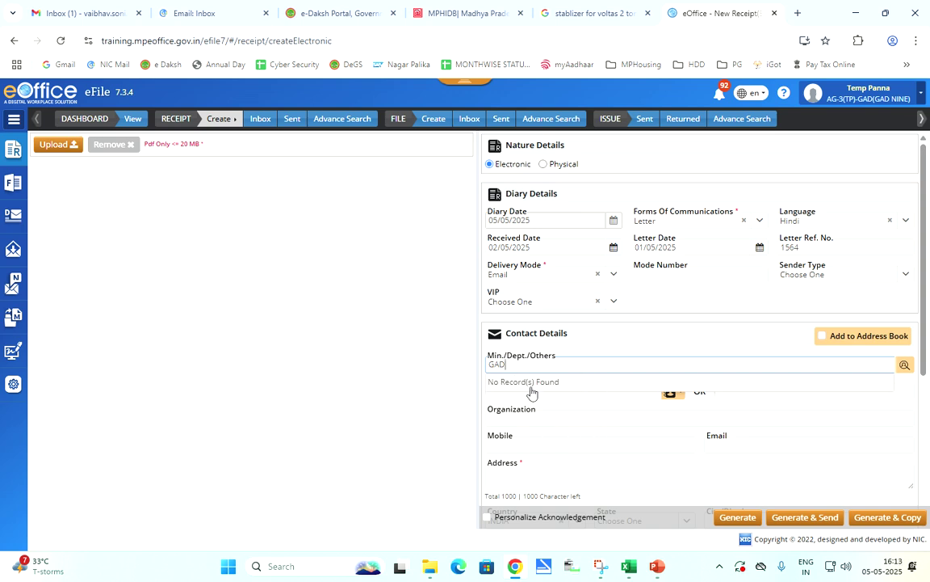
{"action": "left_click", "coordinate": [659, 345]}
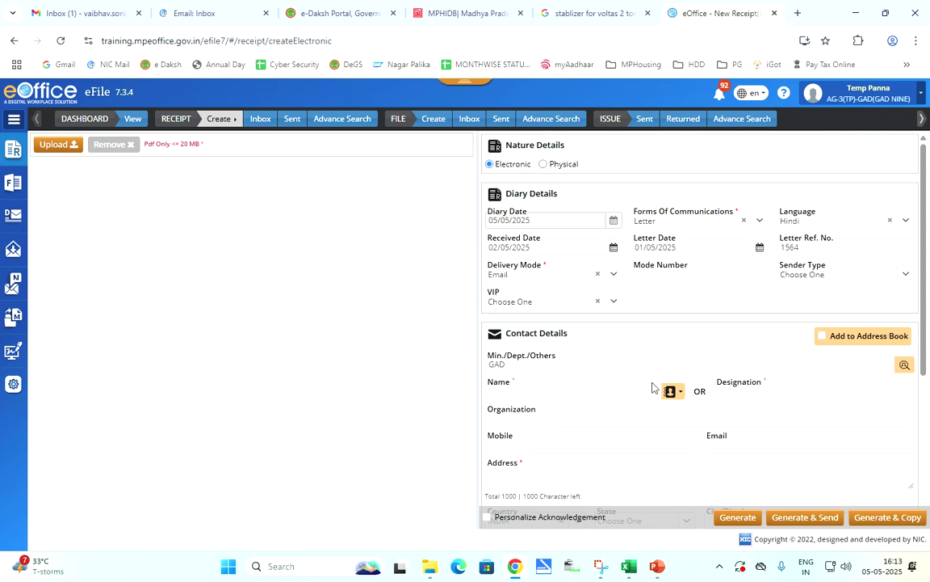
{"action": "left_click", "coordinate": [556, 386]}
{"action": "type", "text": "Offic"}
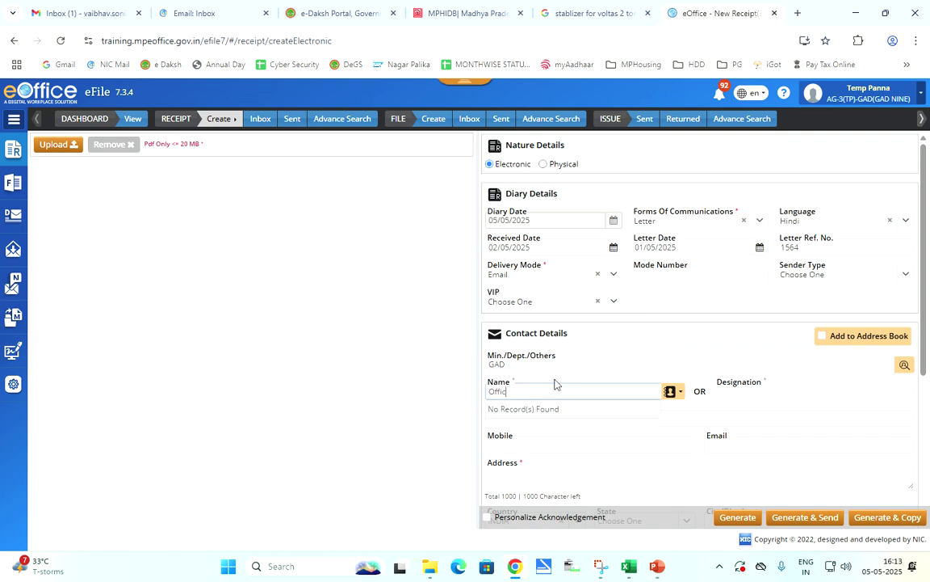
{"action": "type", "text": "er 1"}
{"action": "left_click", "coordinate": [685, 349]}
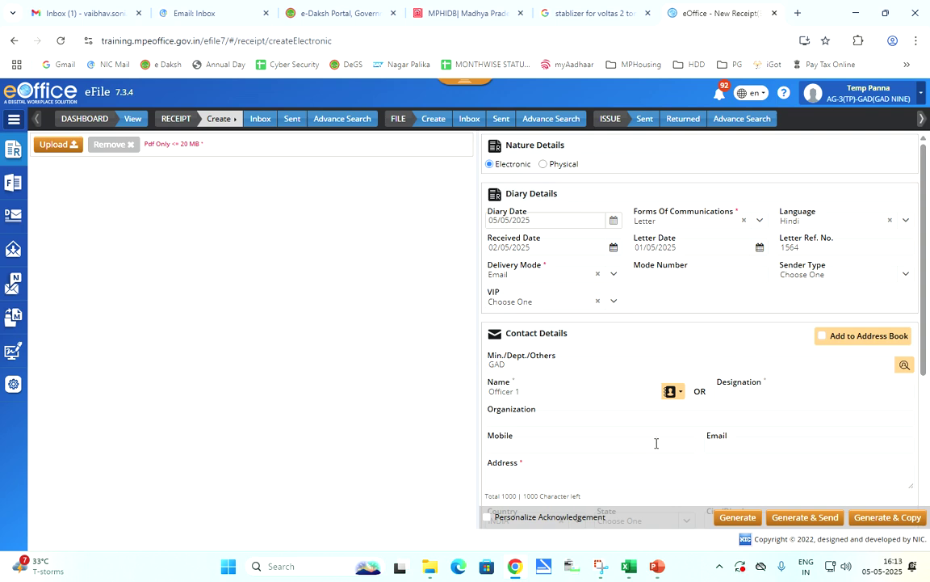
Enter Designation 1 as the contact's designation and Organization 1 as the organization
{"action": "left_click", "coordinate": [768, 393]}
{"action": "type", "text": "D"}
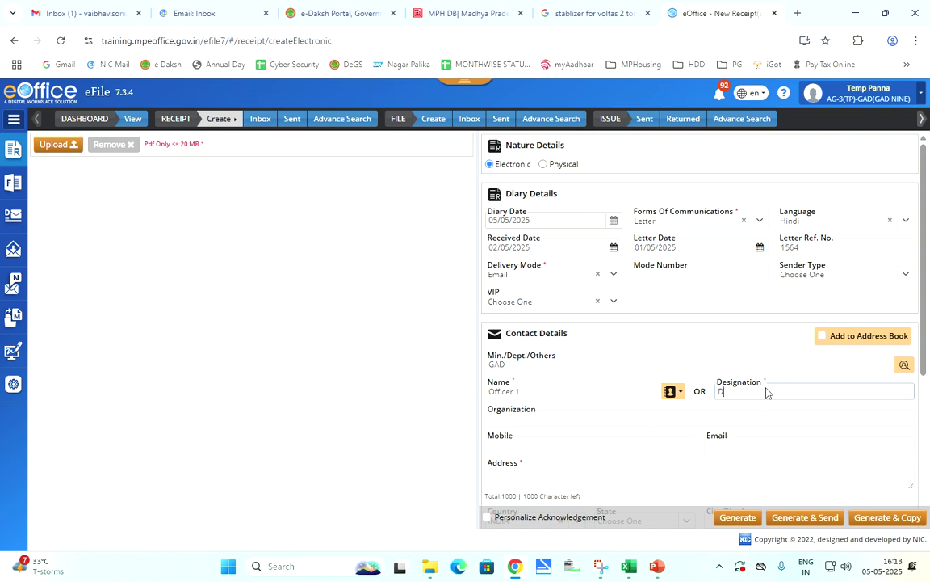
{"action": "type", "text": "esignation 1"}
{"action": "left_click", "coordinate": [568, 417]}
{"action": "type", "text": "O"}
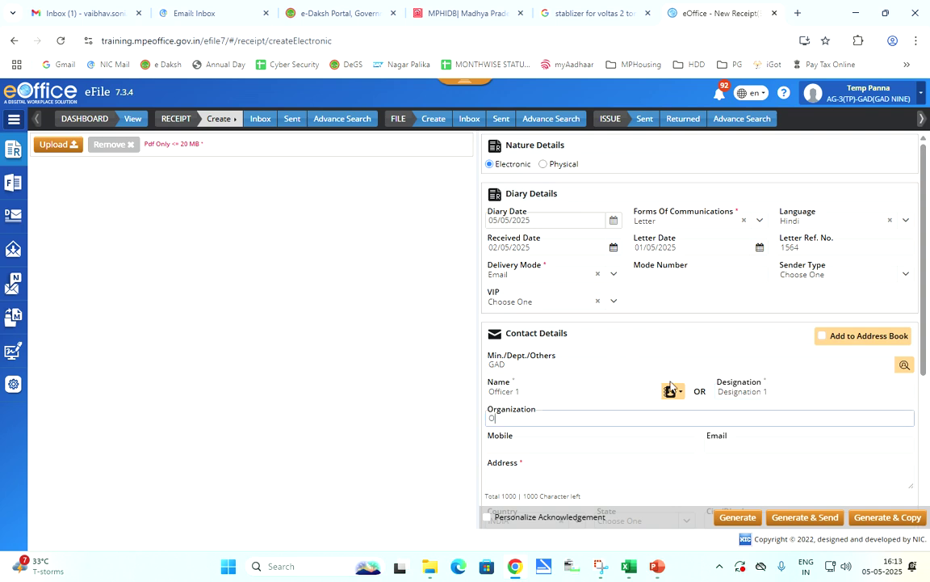
{"action": "type", "text": "rgani"}
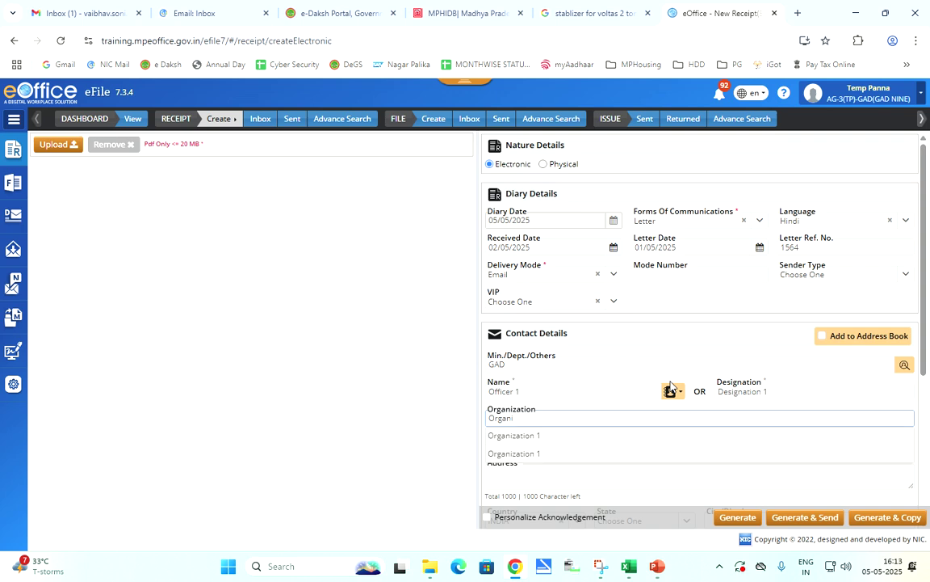
{"action": "type", "text": "zation 1"}
{"action": "left_click", "coordinate": [568, 409]}
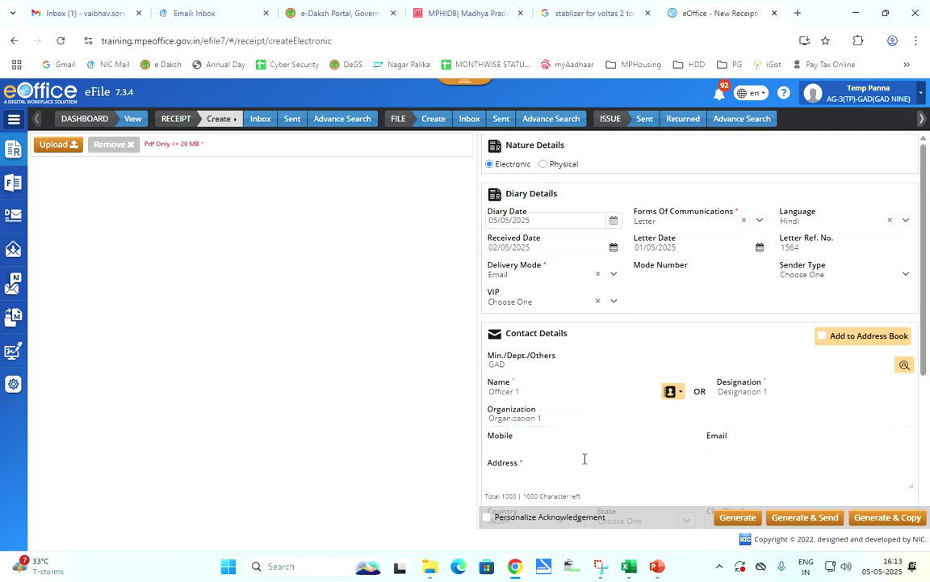
Fill the contact's address with the sample text Address, leaving the mobile and email fields empty
{"action": "left_click", "coordinate": [557, 444]}
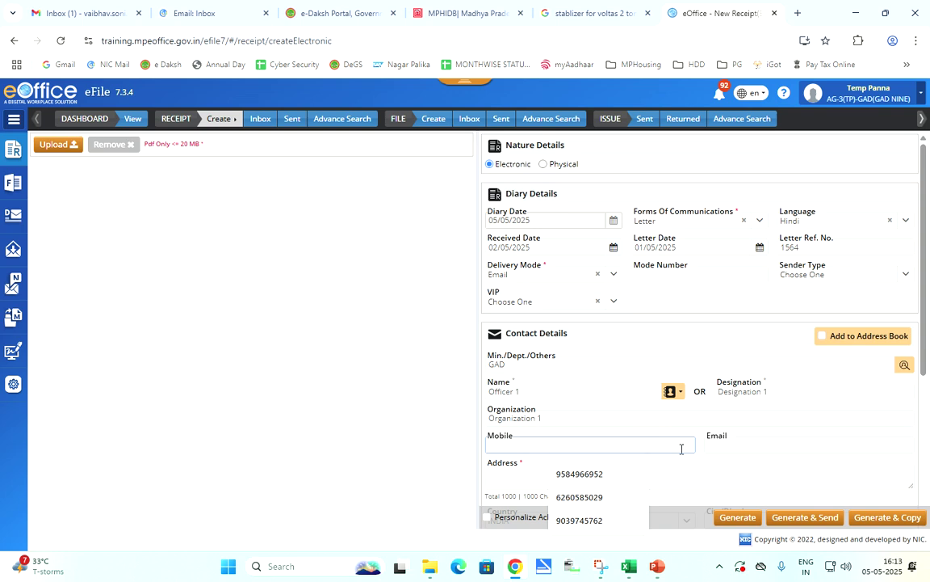
{"action": "left_click", "coordinate": [760, 445]}
{"action": "left_click", "coordinate": [531, 475]}
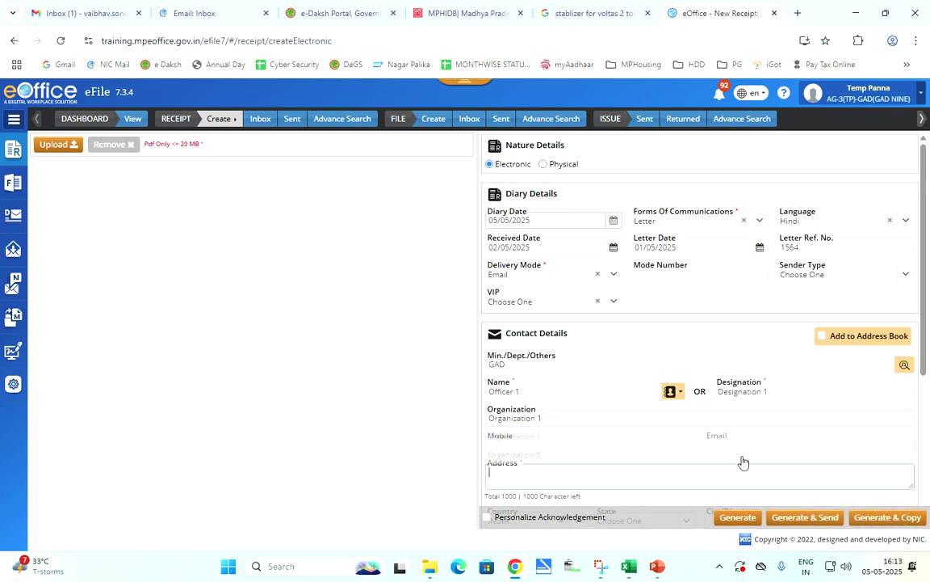
{"action": "type", "text": "Address"}
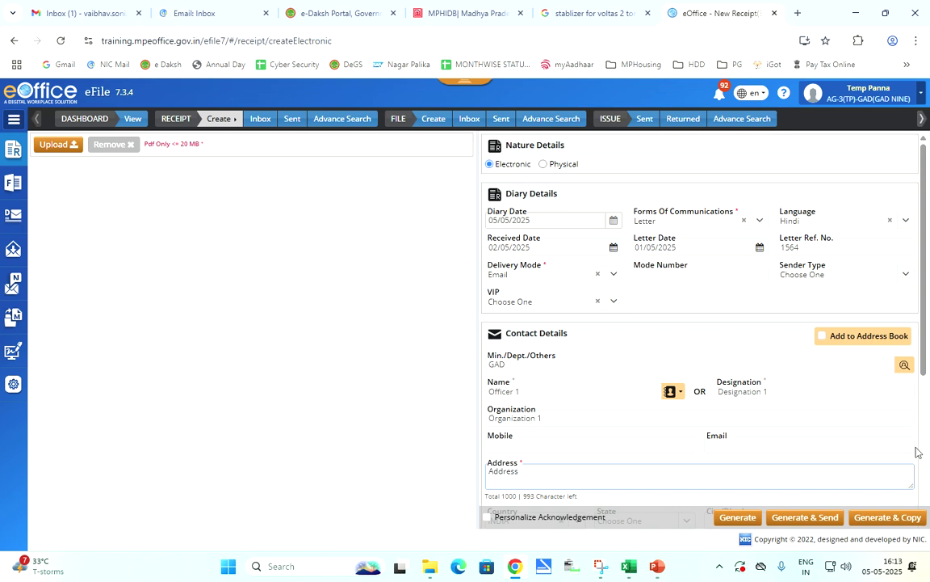
{"action": "scroll", "coordinate": [647, 409], "scroll_direction": "down", "scroll_amount": 2}
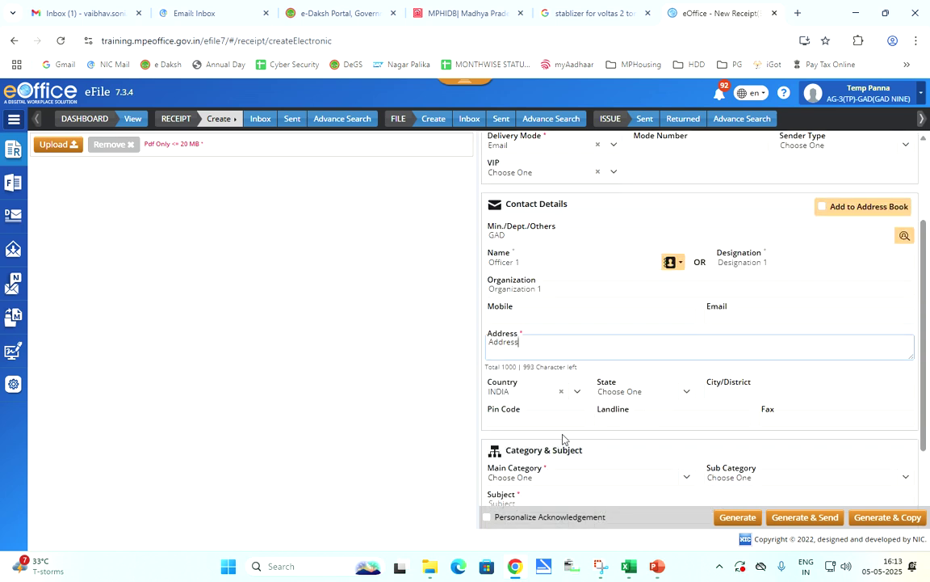
{"action": "left_click", "coordinate": [578, 392]}
{"action": "left_click", "coordinate": [685, 370]}
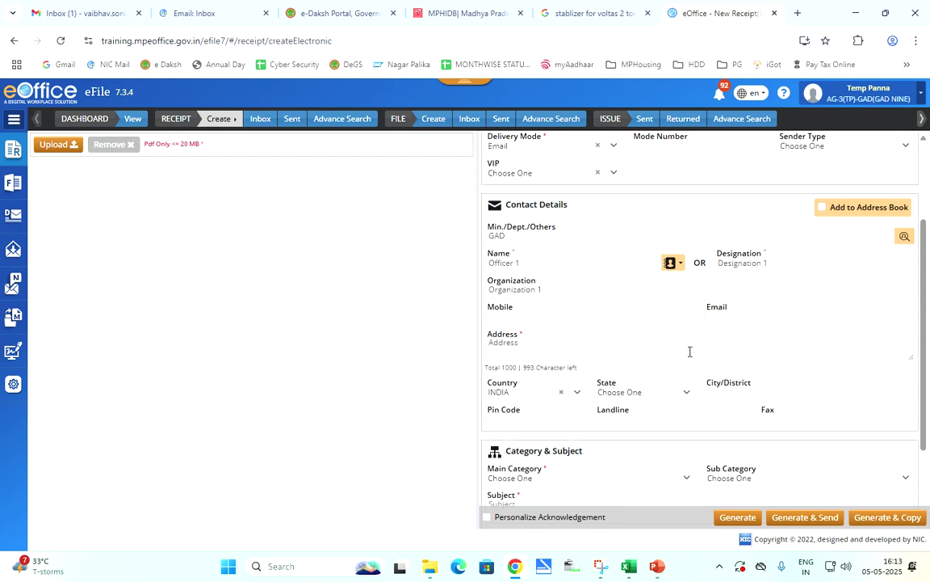
{"action": "scroll", "coordinate": [690, 353], "scroll_direction": "up", "scroll_amount": 2}
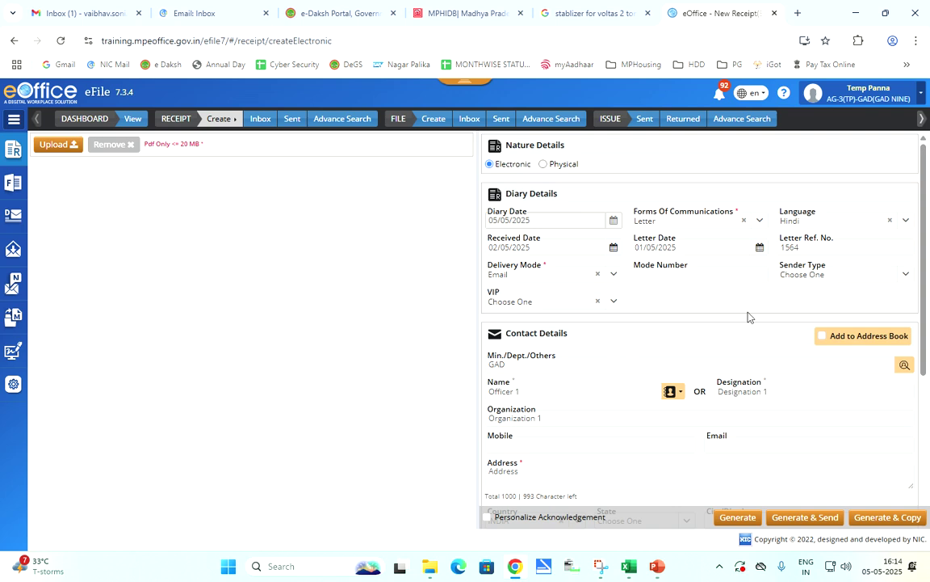
{"action": "left_click", "coordinate": [906, 223]}
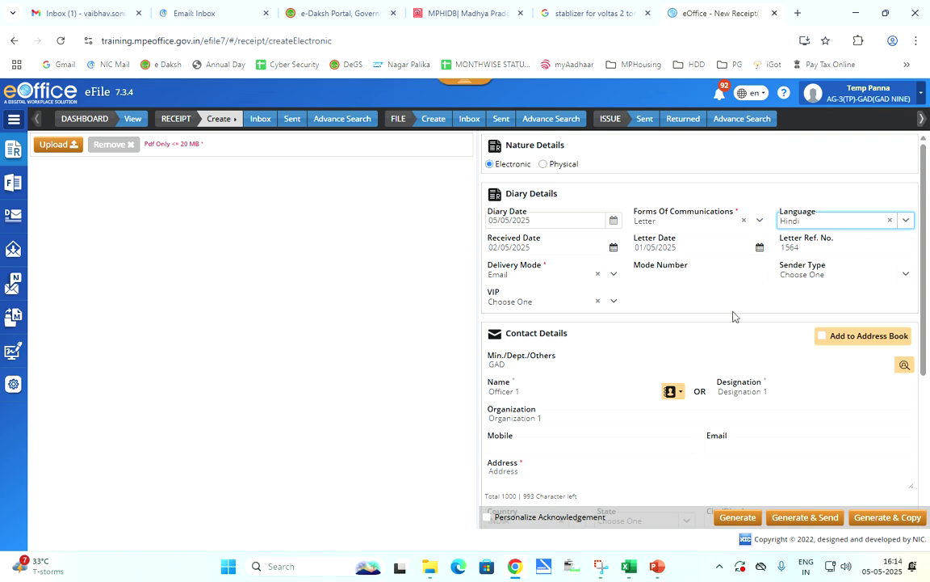
{"action": "left_click", "coordinate": [759, 303]}
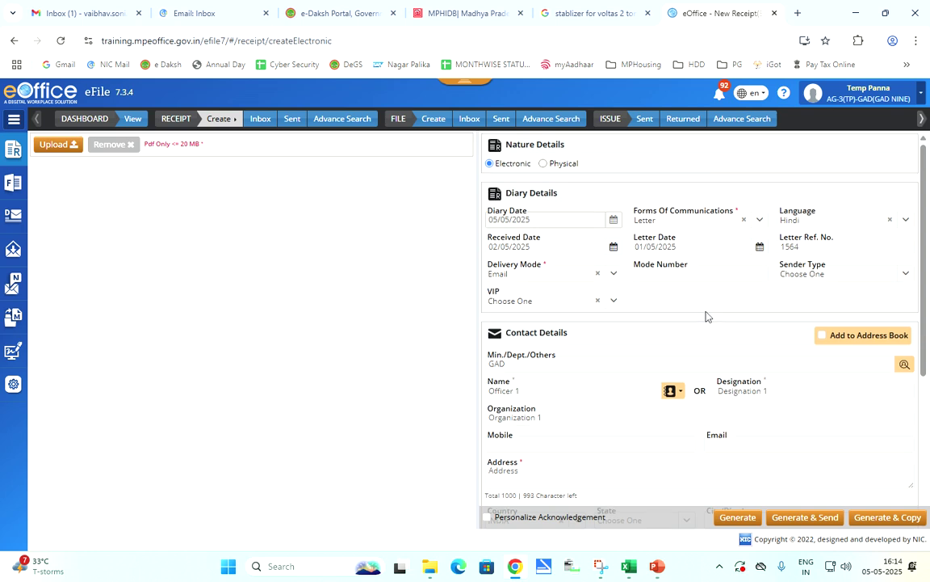
Enable adding the contact to the address book with the Self option
{"action": "scroll", "coordinate": [704, 315], "scroll_direction": "down", "scroll_amount": 2}
{"action": "scroll", "coordinate": [673, 419], "scroll_direction": "down", "scroll_amount": 1}
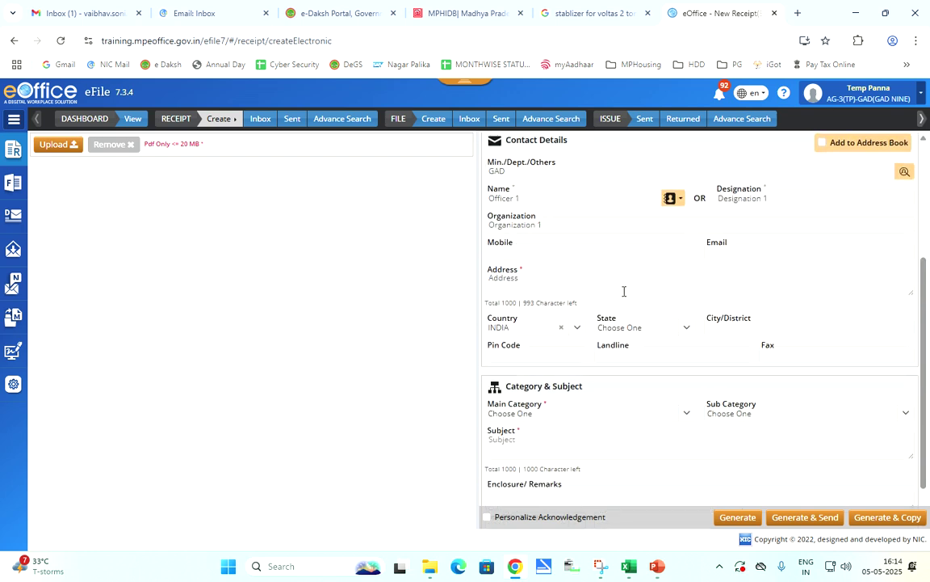
{"action": "scroll", "coordinate": [623, 291], "scroll_direction": "up", "scroll_amount": 1}
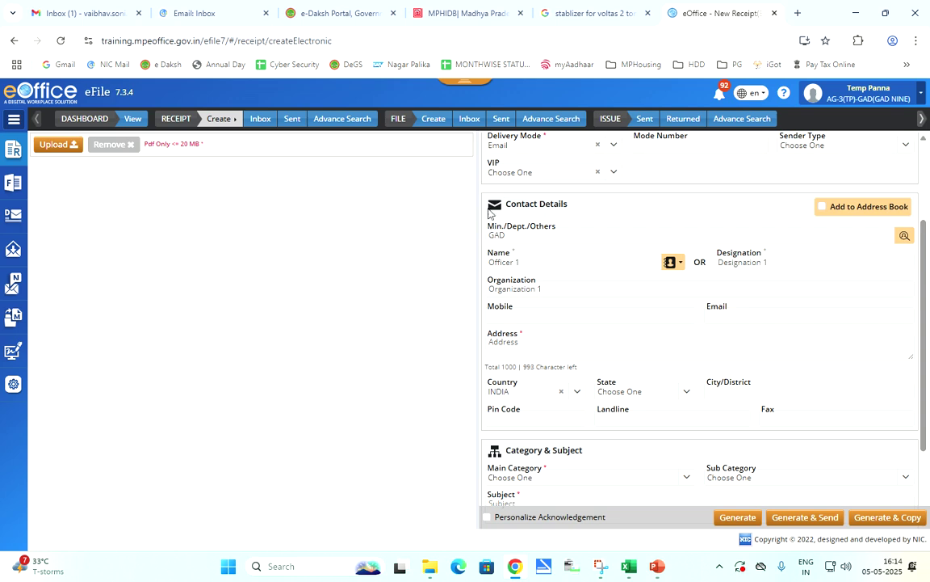
{"action": "left_click", "coordinate": [821, 209]}
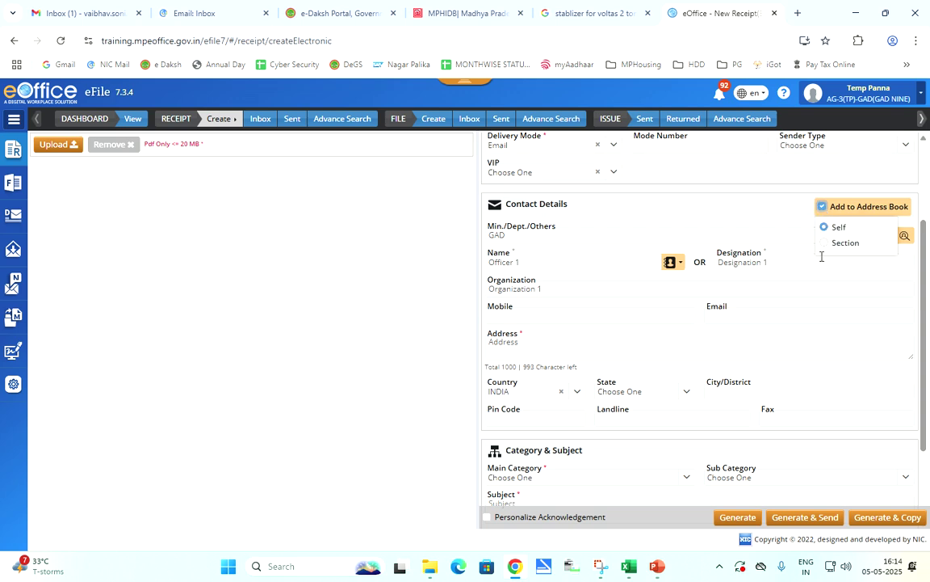
{"action": "left_click", "coordinate": [719, 224]}
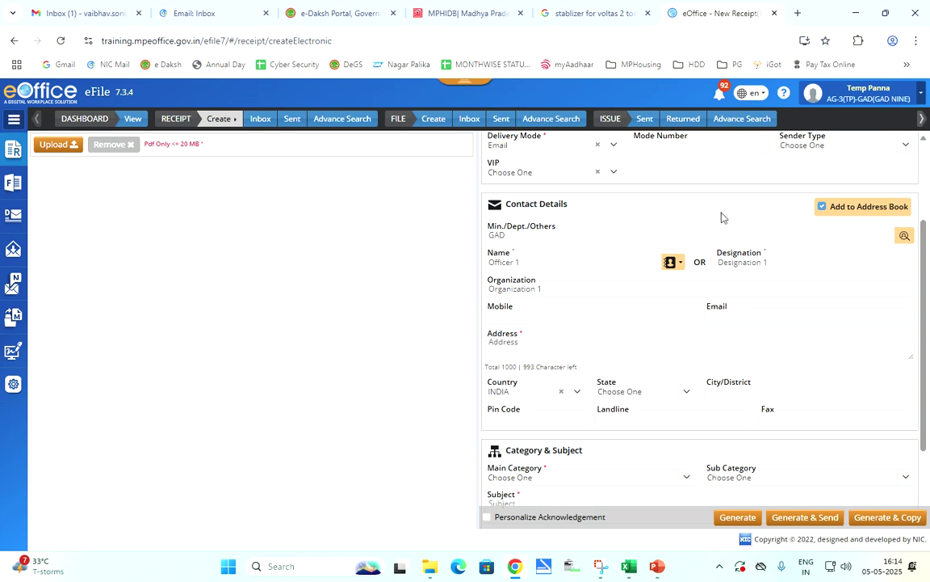
Look through the main category choices under Category & Subject and set the main category to General
{"action": "scroll", "coordinate": [735, 335], "scroll_direction": "down", "scroll_amount": 2}
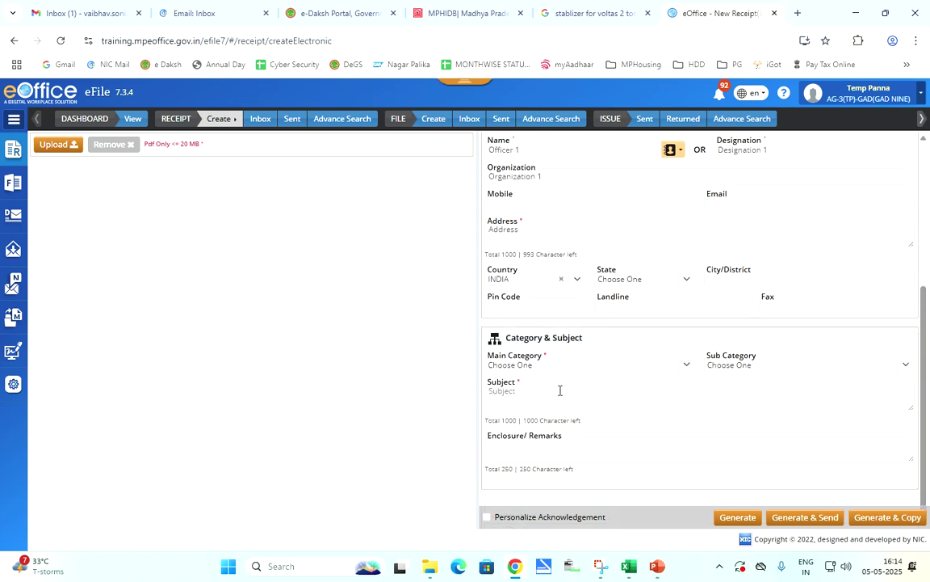
{"action": "left_click", "coordinate": [688, 371]}
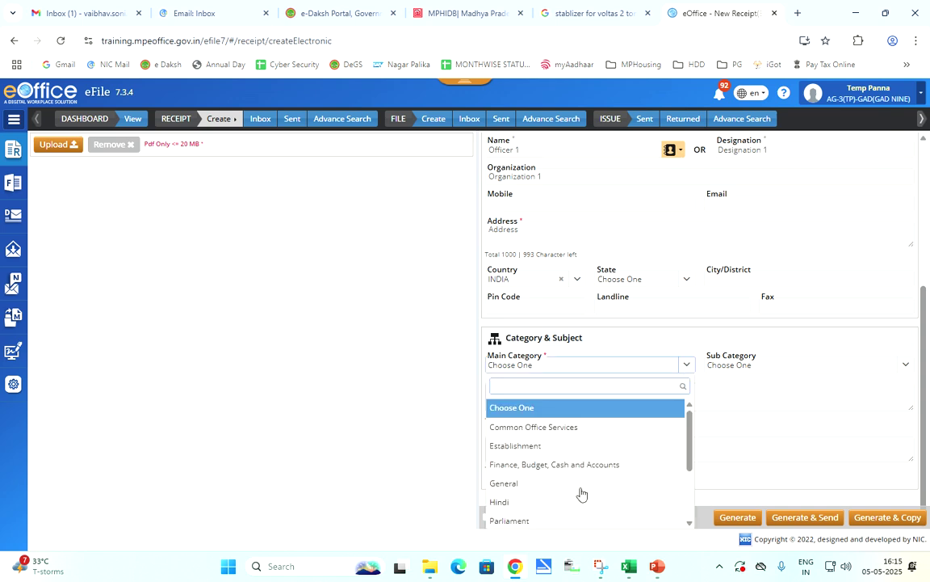
{"action": "scroll", "coordinate": [582, 494], "scroll_direction": "down", "scroll_amount": 2}
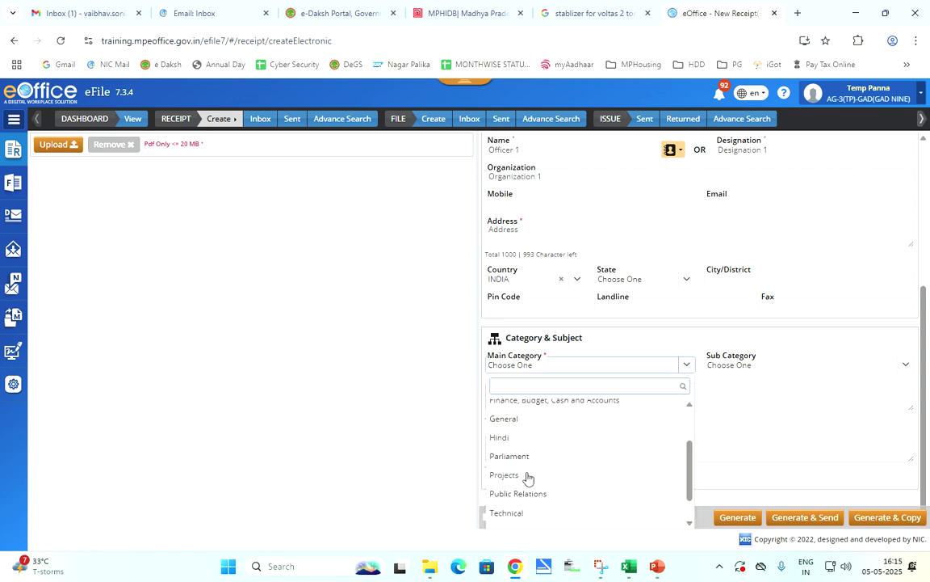
{"action": "scroll", "coordinate": [573, 482], "scroll_direction": "down", "scroll_amount": 1}
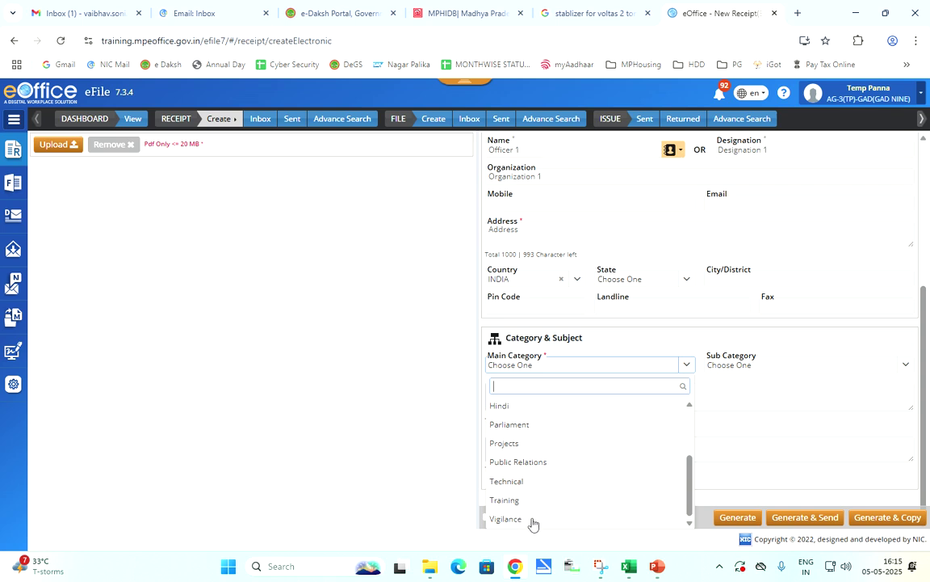
{"action": "scroll", "coordinate": [577, 491], "scroll_direction": "up", "scroll_amount": 3}
{"action": "scroll", "coordinate": [577, 488], "scroll_direction": "down", "scroll_amount": 1}
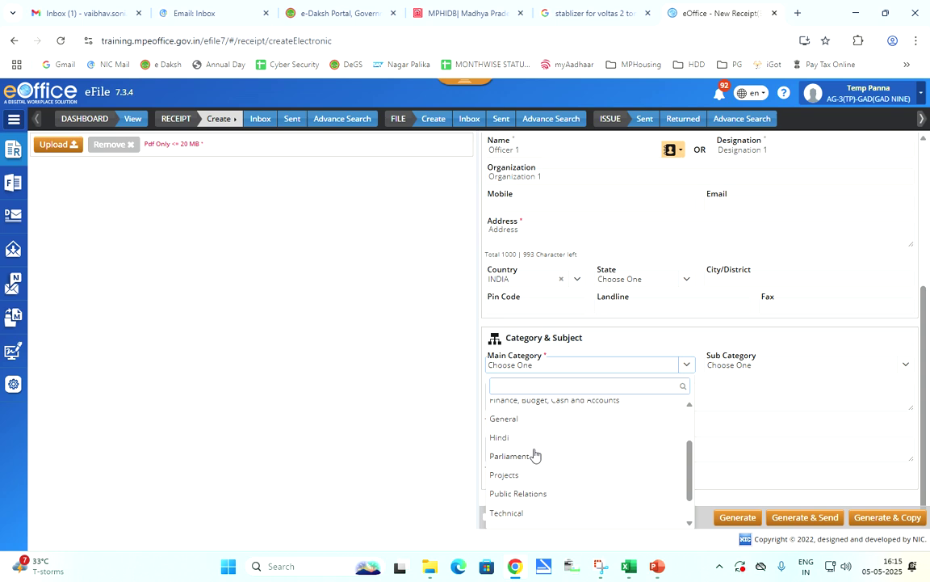
{"action": "left_click", "coordinate": [602, 424]}
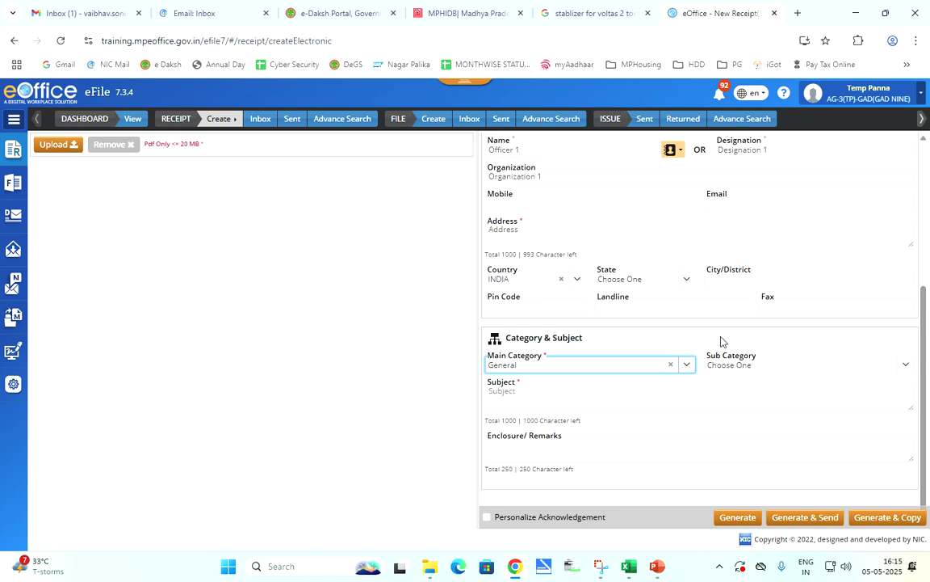
Enter Subject 1 as the receipt's subject
{"action": "left_click", "coordinate": [590, 400]}
{"action": "type", "text": "Sub"}
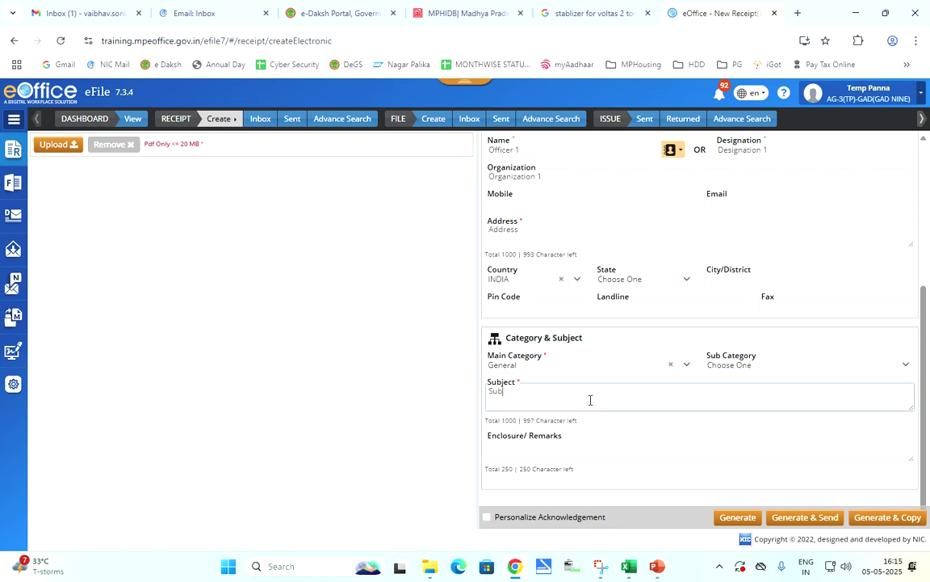
{"action": "type", "text": "ject 1"}
Enter Enclosure 1 in the enclosure/remarks field and enable Personalize Acknowledgement
{"action": "left_click", "coordinate": [782, 434]}
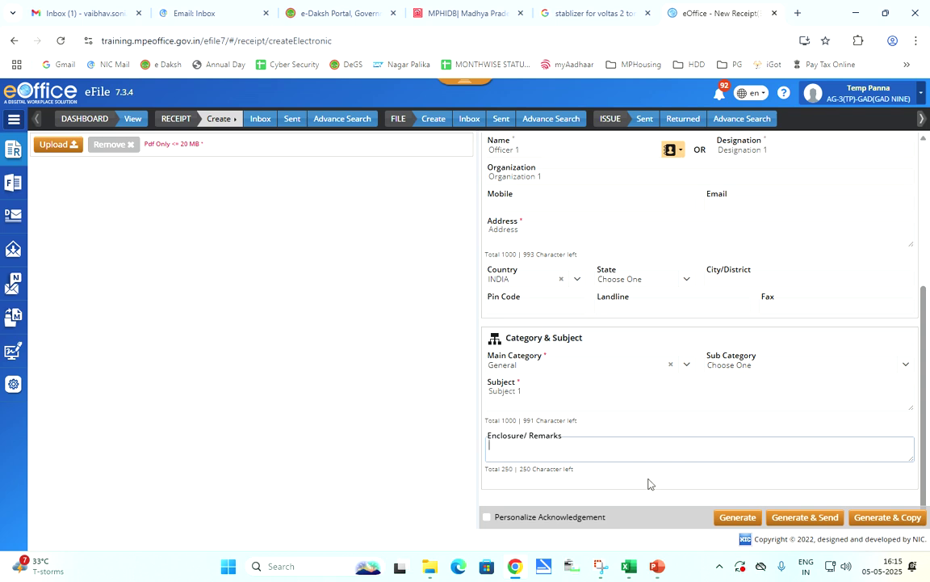
{"action": "type", "text": "losure 1"}
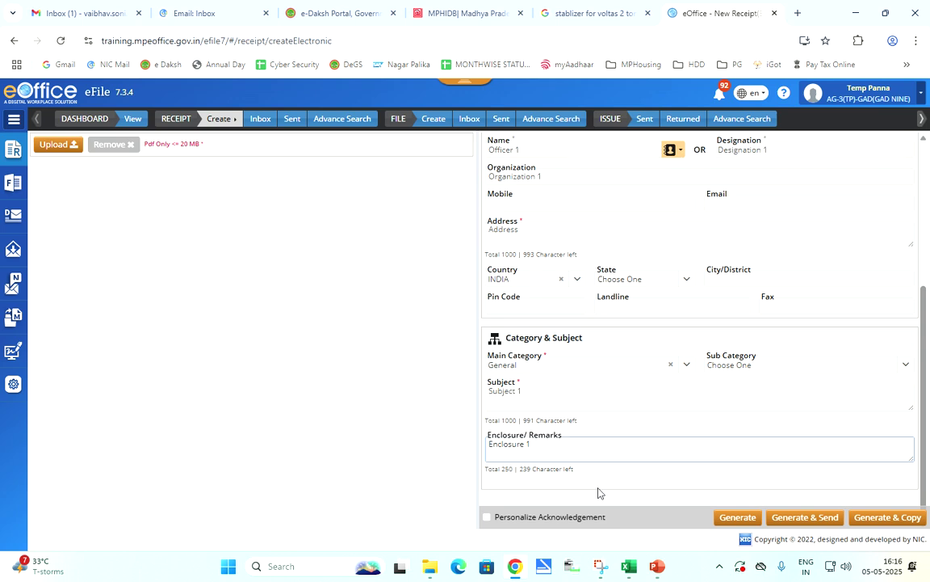
{"action": "left_click", "coordinate": [487, 518]}
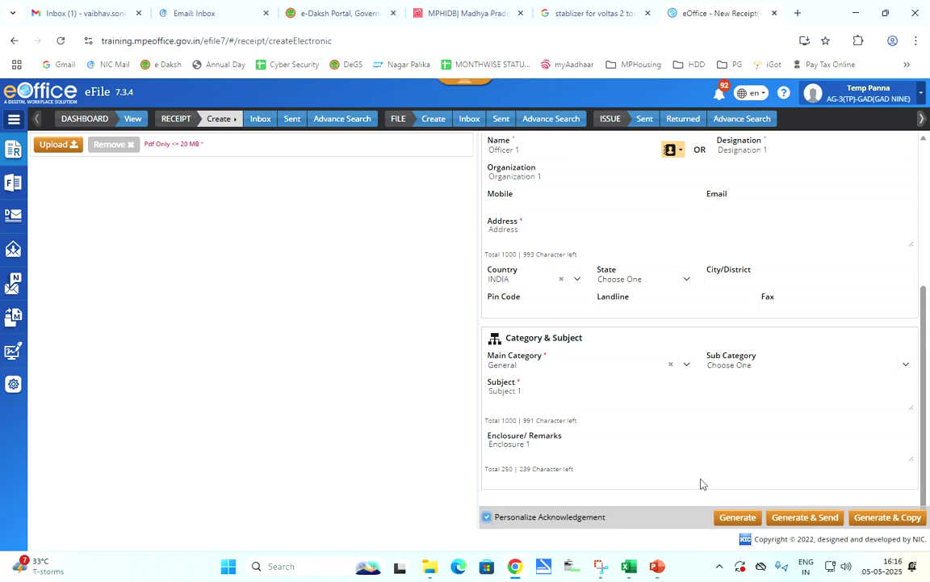
{"action": "scroll", "coordinate": [701, 484], "scroll_direction": "up", "scroll_amount": 3}
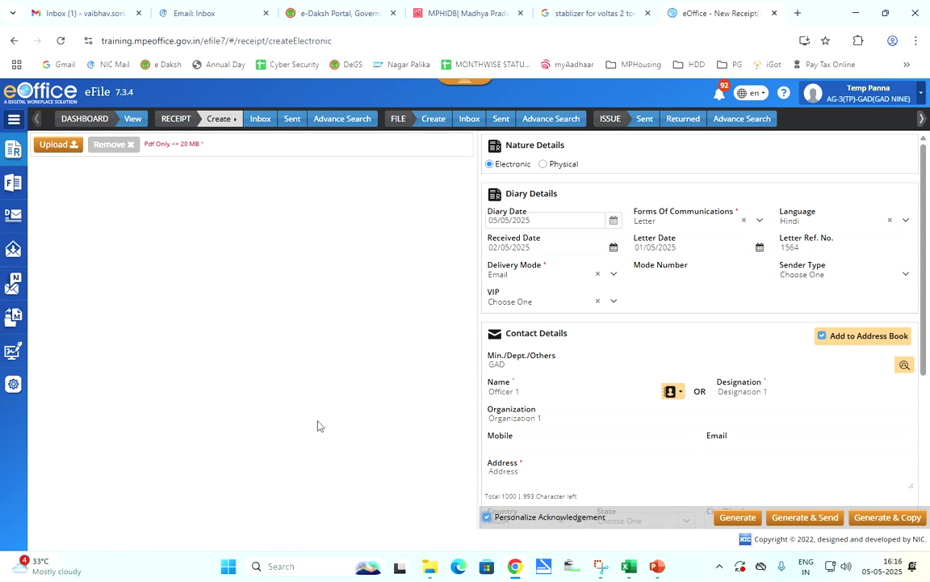
Try to generate the receipt, and upload the PDF Pawai (72) from the Downloads folder as its document
{"action": "left_click", "coordinate": [738, 518]}
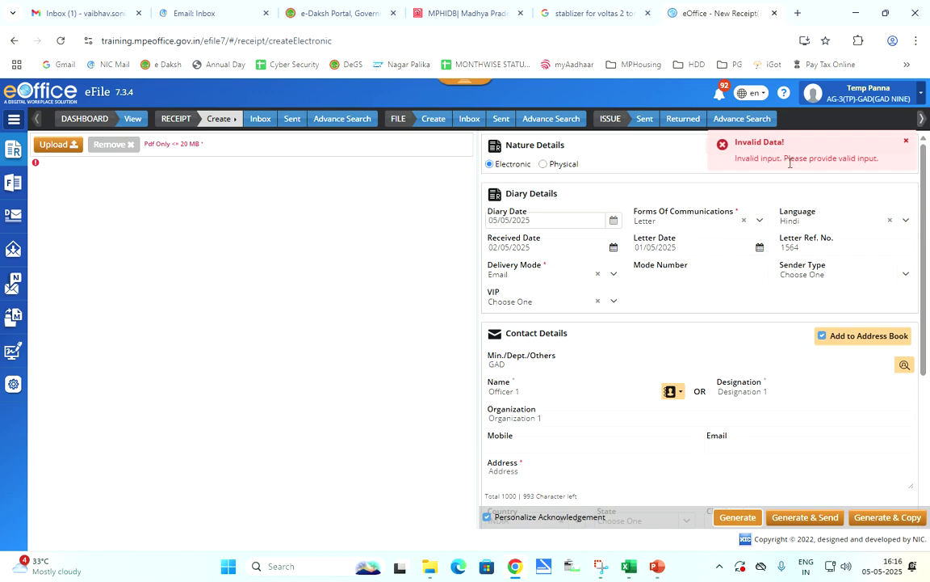
{"action": "left_click", "coordinate": [906, 144]}
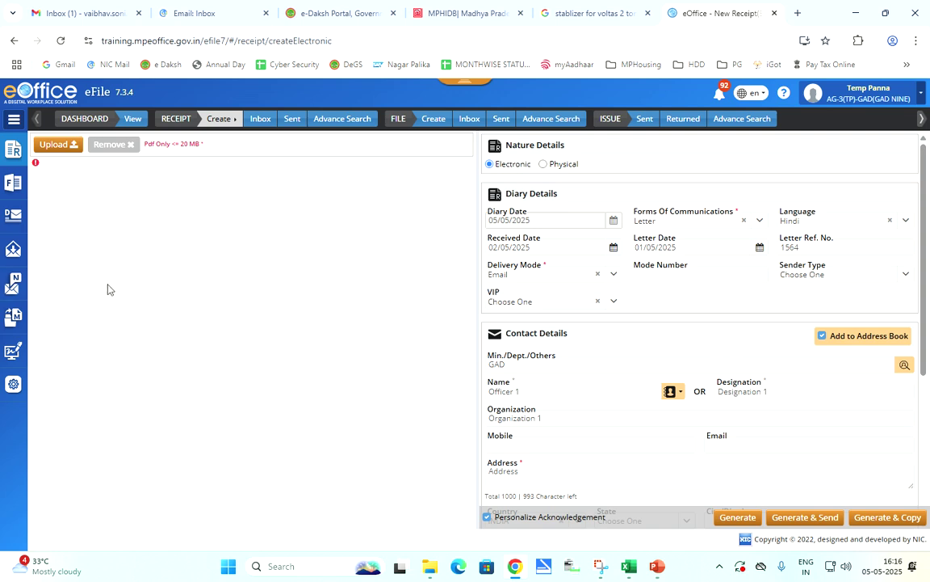
{"action": "left_click", "coordinate": [67, 146]}
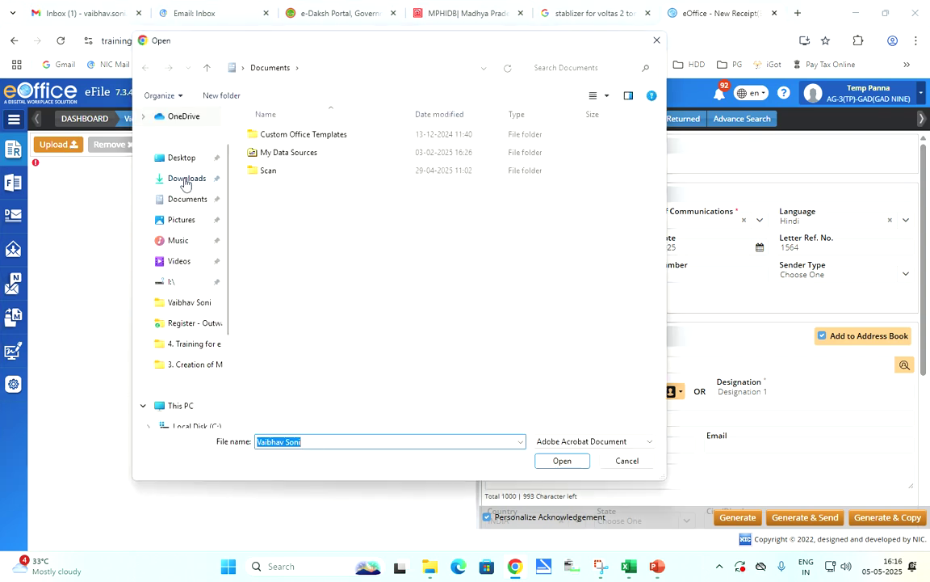
{"action": "left_click", "coordinate": [185, 179]}
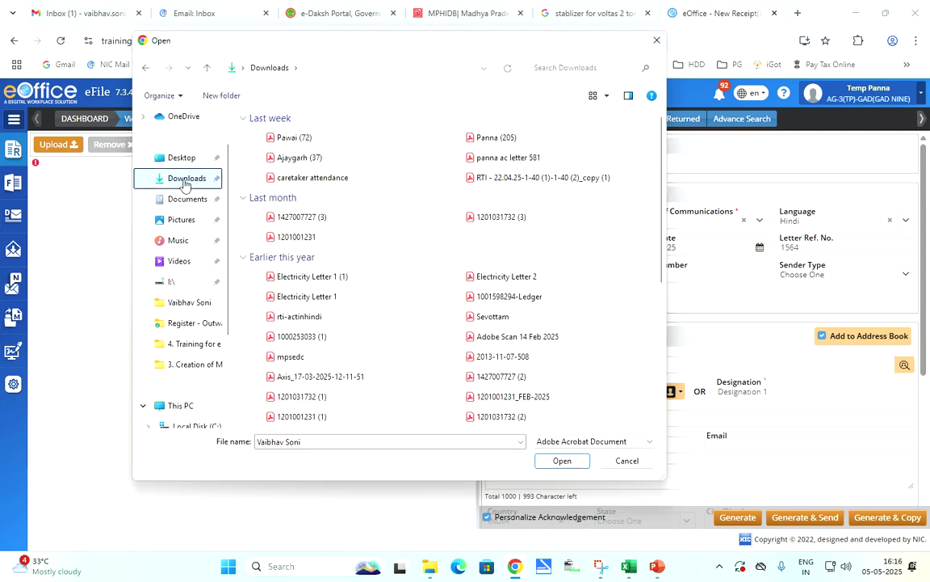
{"action": "double_click", "coordinate": [279, 136]}
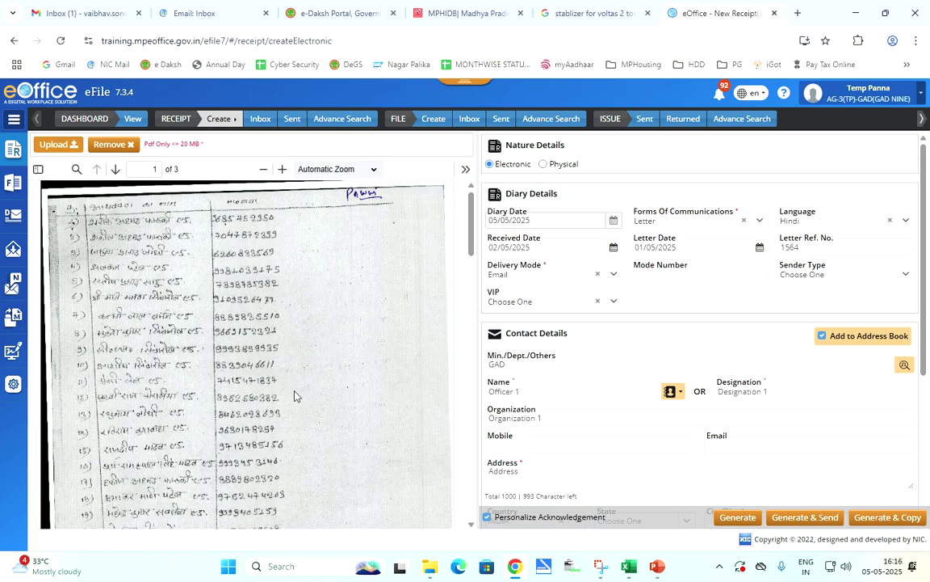
{"action": "scroll", "coordinate": [293, 397], "scroll_direction": "down", "scroll_amount": 15}
{"action": "scroll", "coordinate": [293, 436], "scroll_direction": "up", "scroll_amount": 15}
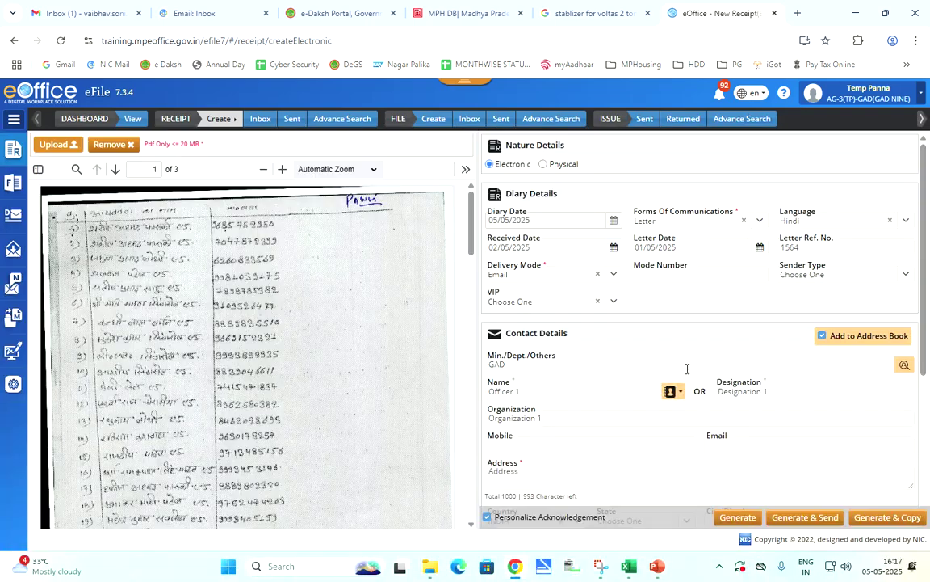
Review the receipt form's letter date, letter reference number, contact name and subject
{"action": "scroll", "coordinate": [691, 371], "scroll_direction": "down", "scroll_amount": 3}
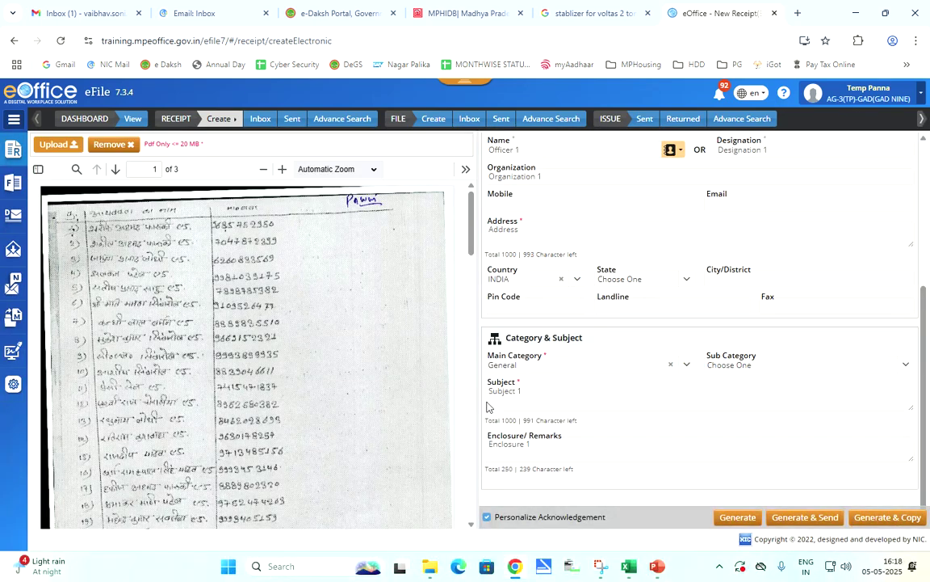
{"action": "scroll", "coordinate": [585, 428], "scroll_direction": "up", "scroll_amount": 5}
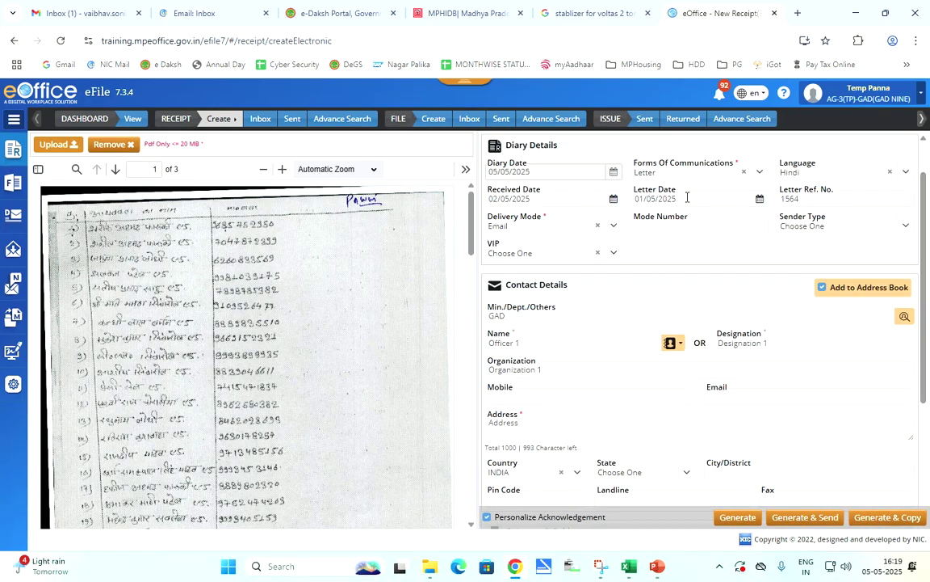
{"action": "left_click_drag", "start_coordinate": [687, 198], "coordinate": [629, 202]}
{"action": "left_click_drag", "start_coordinate": [847, 203], "coordinate": [764, 204]}
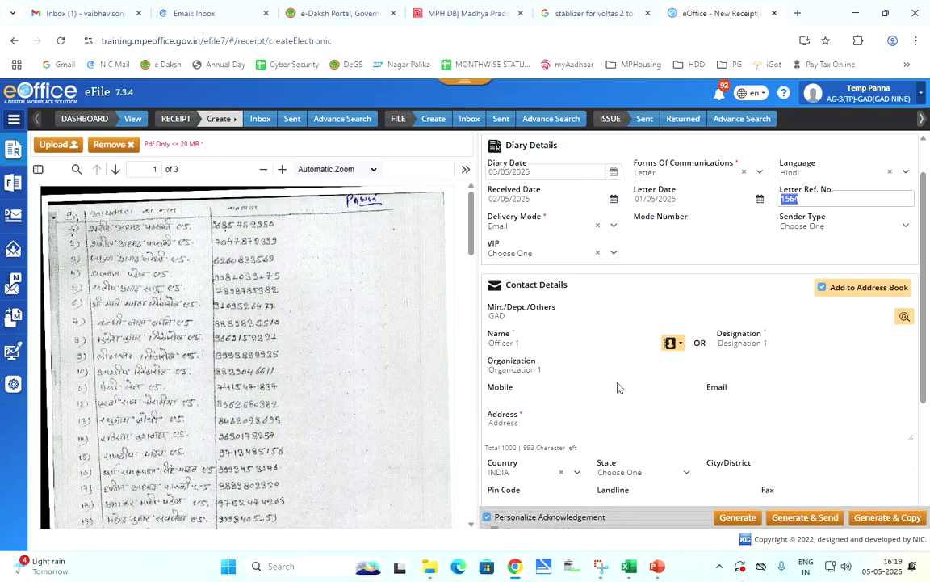
{"action": "scroll", "coordinate": [617, 386], "scroll_direction": "down", "scroll_amount": 2}
{"action": "left_click_drag", "start_coordinate": [544, 390], "coordinate": [471, 392]}
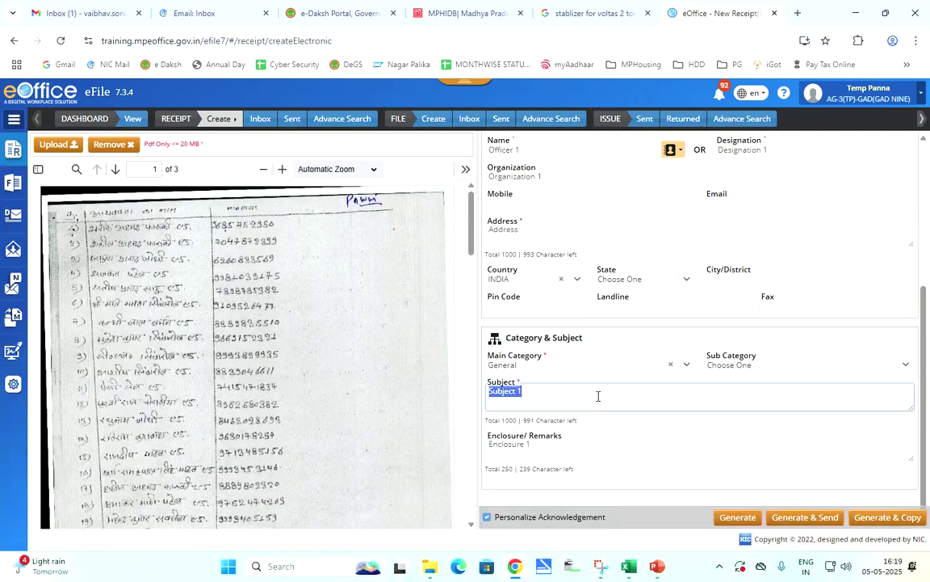
{"action": "scroll", "coordinate": [598, 400], "scroll_direction": "up", "scroll_amount": 3}
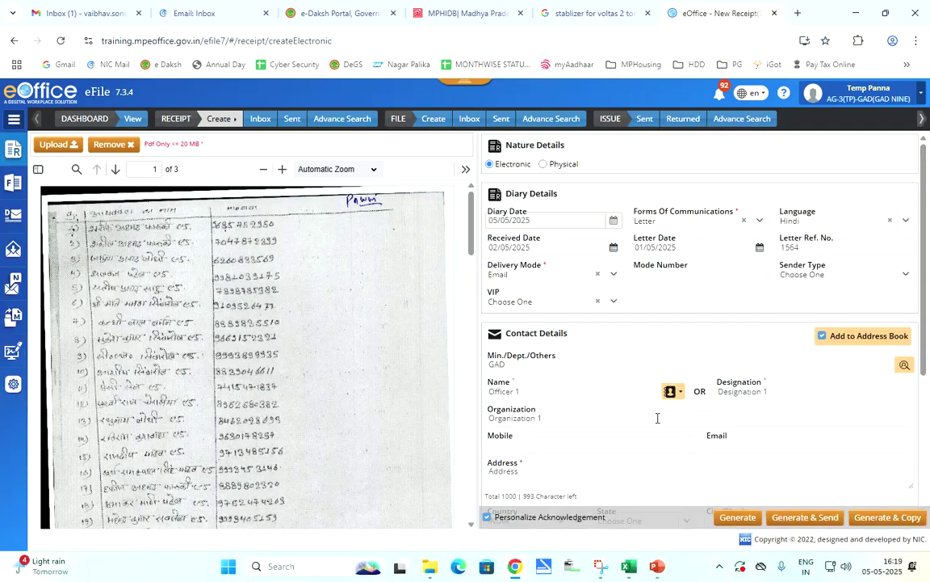
{"action": "left_click_drag", "start_coordinate": [524, 389], "coordinate": [482, 396]}
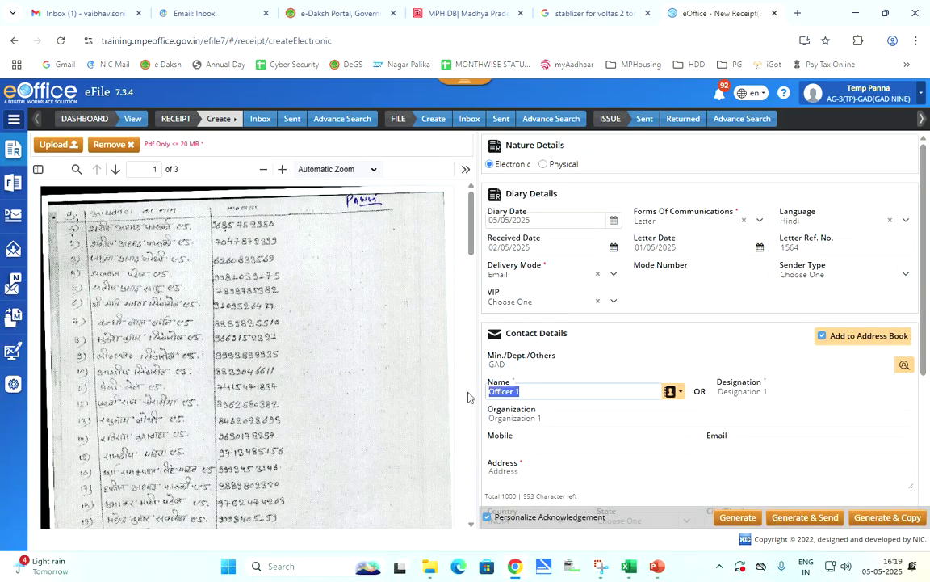
{"action": "scroll", "coordinate": [669, 433], "scroll_direction": "down", "scroll_amount": 3}
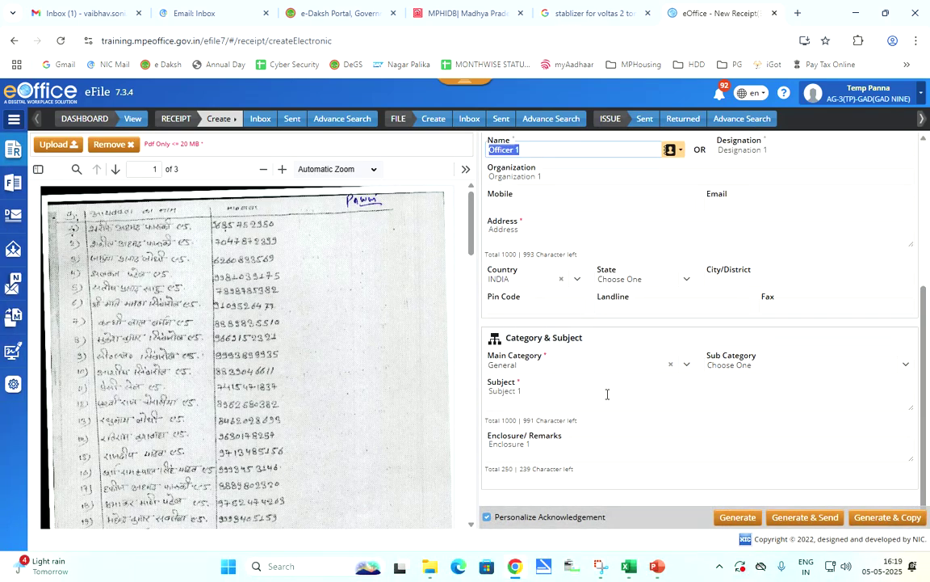
{"action": "scroll", "coordinate": [789, 386], "scroll_direction": "up", "scroll_amount": 3}
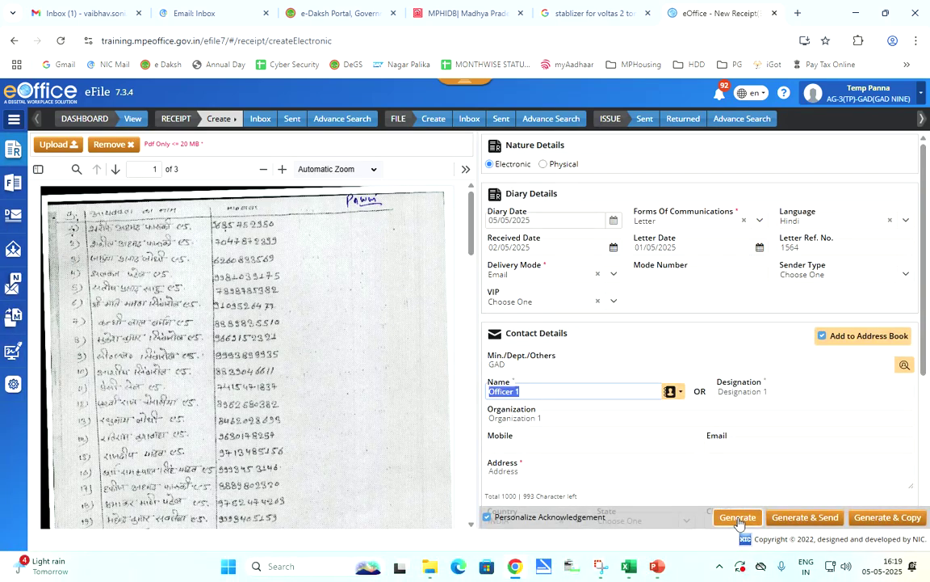
Generate the receipt and review its personalized acknowledgement letter before leaving the letter editor
{"action": "left_click", "coordinate": [755, 520]}
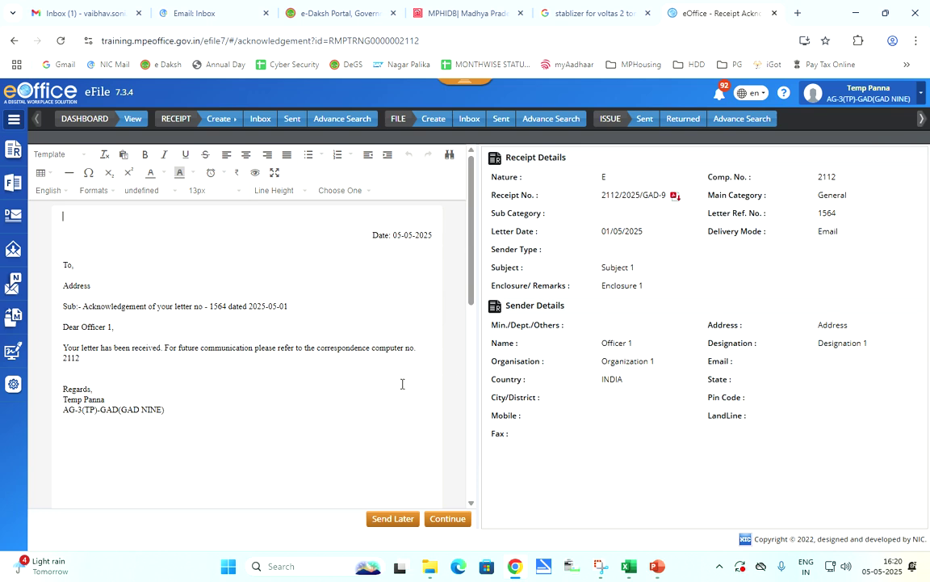
{"action": "scroll", "coordinate": [388, 392], "scroll_direction": "down", "scroll_amount": 3}
{"action": "scroll", "coordinate": [375, 401], "scroll_direction": "up", "scroll_amount": 3}
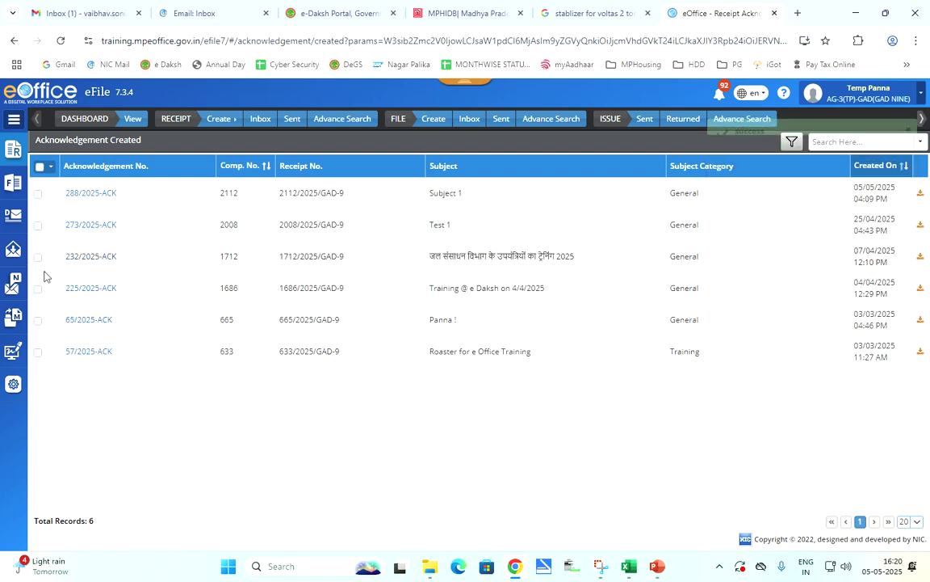
Open the newly generated Subject 1 receipt from the list of created receipts
{"action": "mouse_move", "coordinate": [12, 152]}
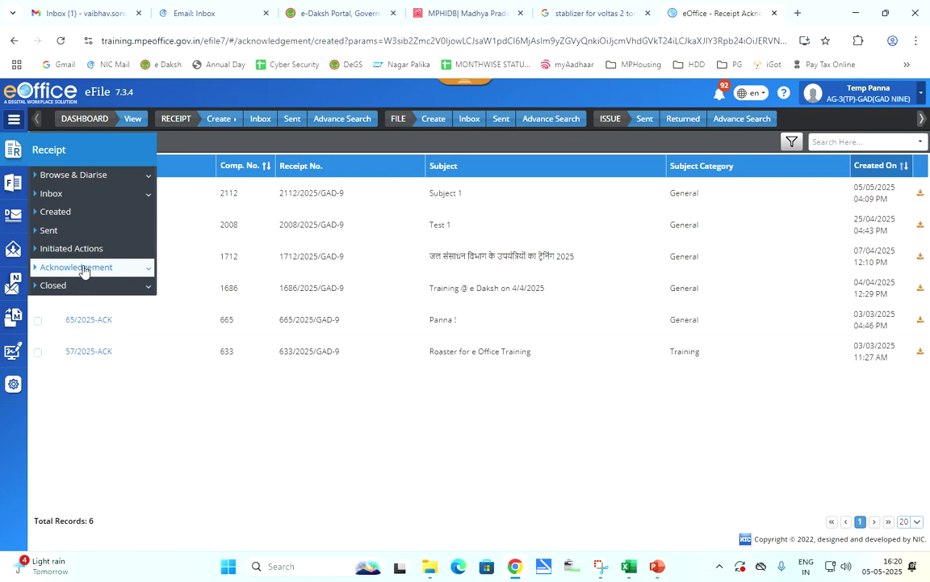
{"action": "left_click", "coordinate": [137, 272]}
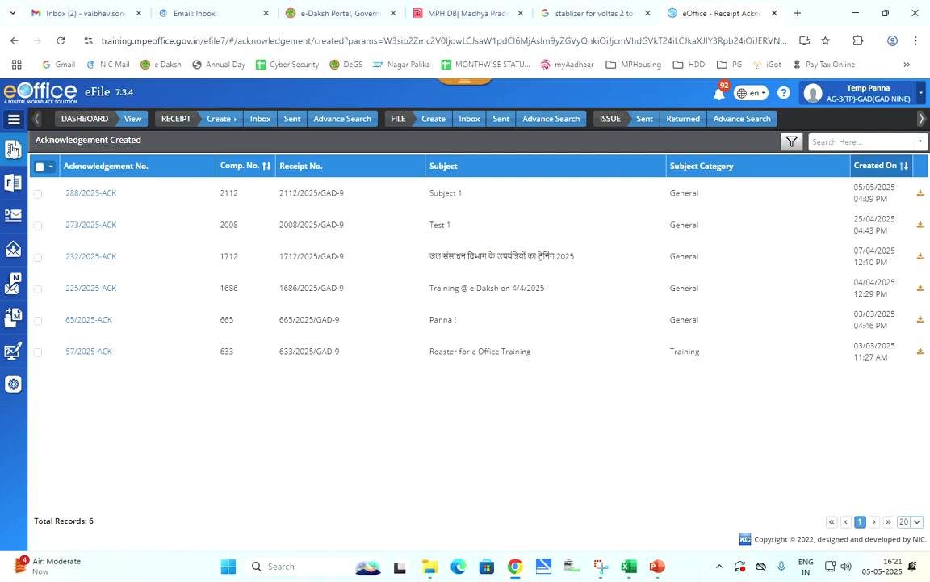
{"action": "mouse_move", "coordinate": [12, 151]}
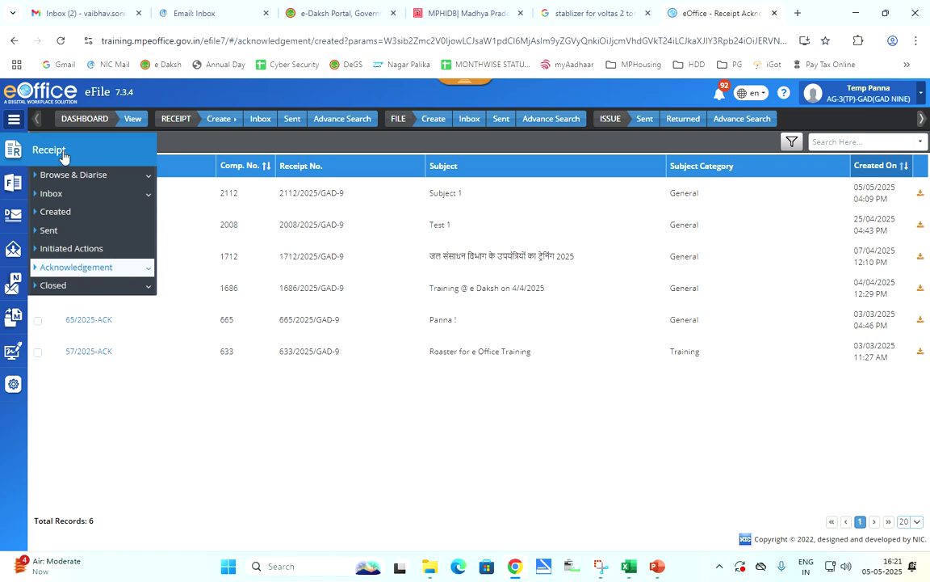
{"action": "left_click", "coordinate": [63, 216]}
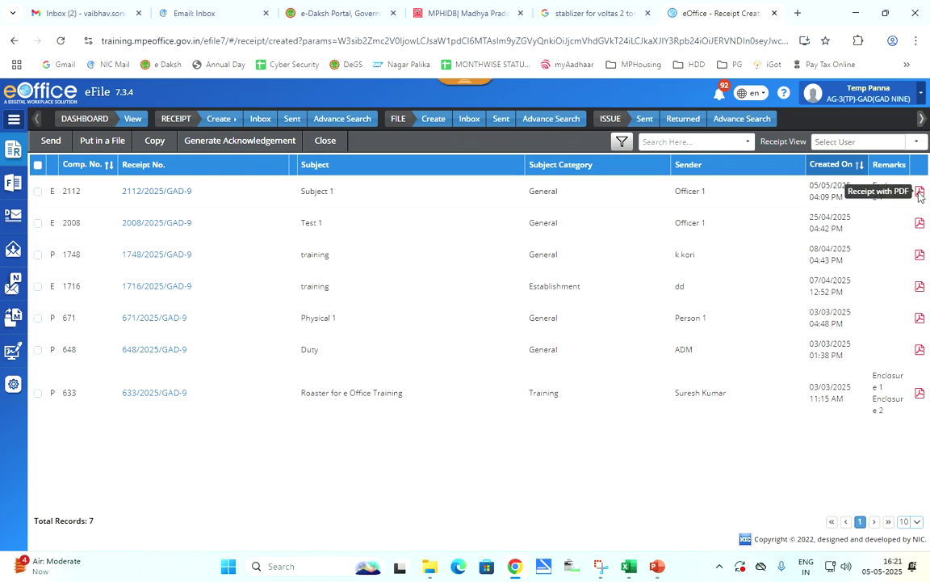
{"action": "left_click", "coordinate": [157, 191]}
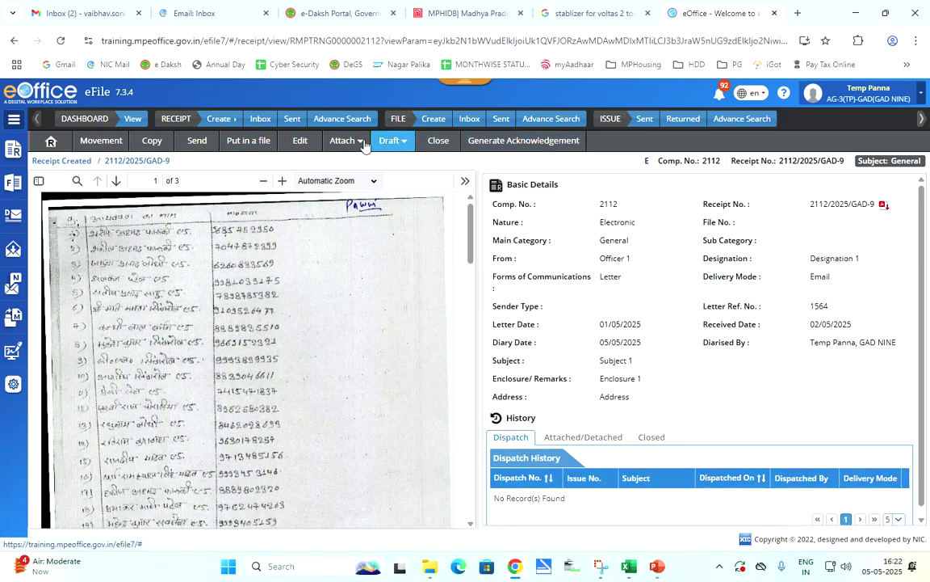
Open the receipt for editing, check its details and save it
{"action": "left_click", "coordinate": [301, 147]}
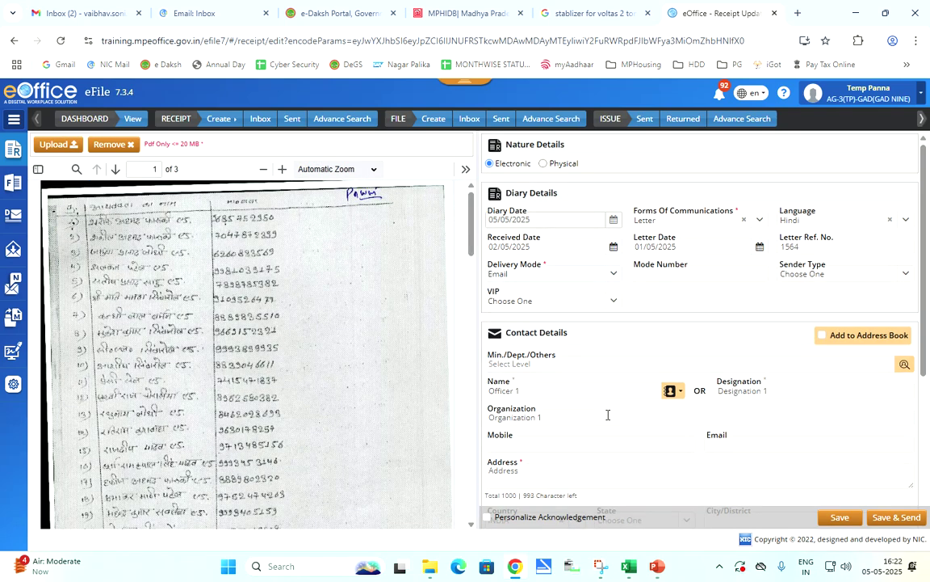
{"action": "scroll", "coordinate": [606, 420], "scroll_direction": "down", "scroll_amount": 3}
{"action": "scroll", "coordinate": [602, 440], "scroll_direction": "up", "scroll_amount": 3}
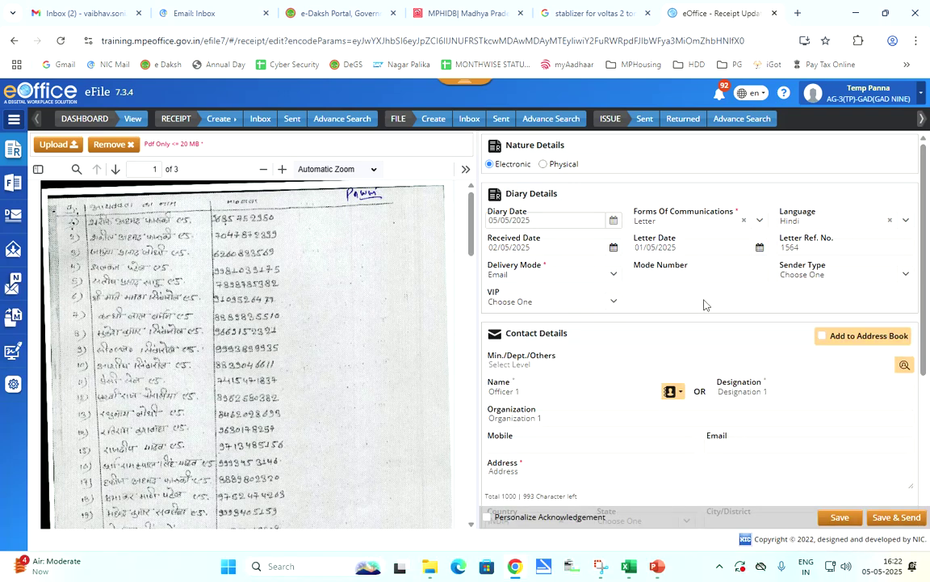
{"action": "left_click", "coordinate": [842, 521]}
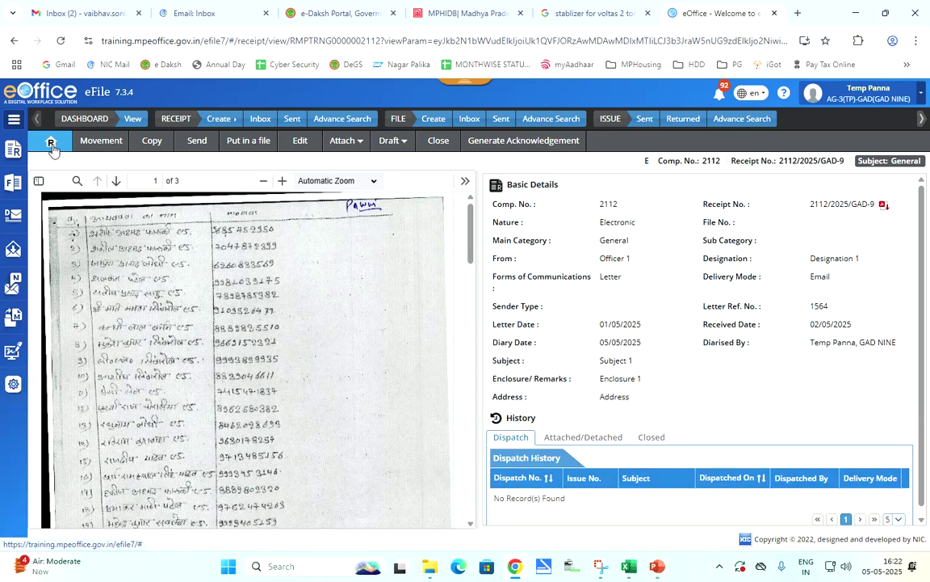
Start sending the receipt and select the SO(TP)-GAD(GAD NINE) officer as its recipient
{"action": "left_click", "coordinate": [195, 143]}
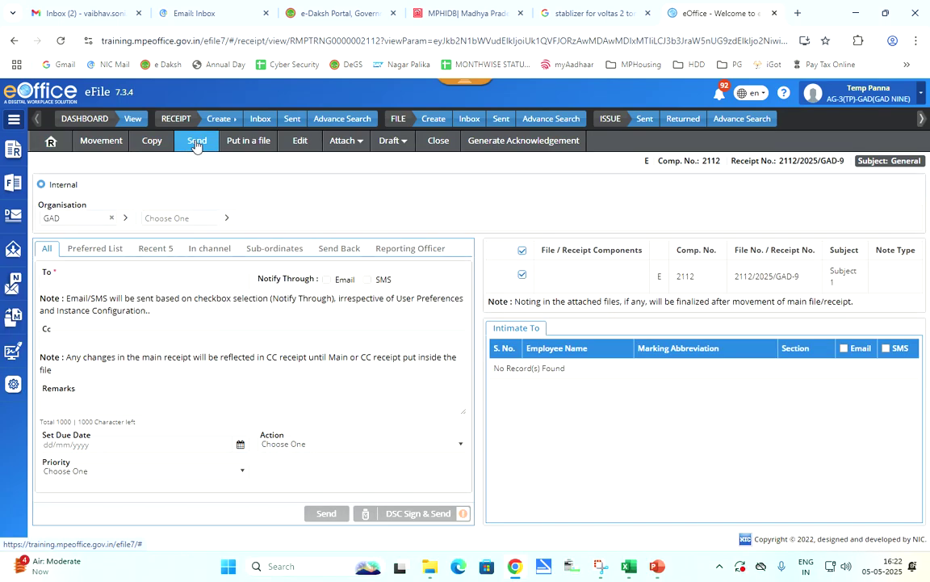
{"action": "left_click", "coordinate": [157, 280]}
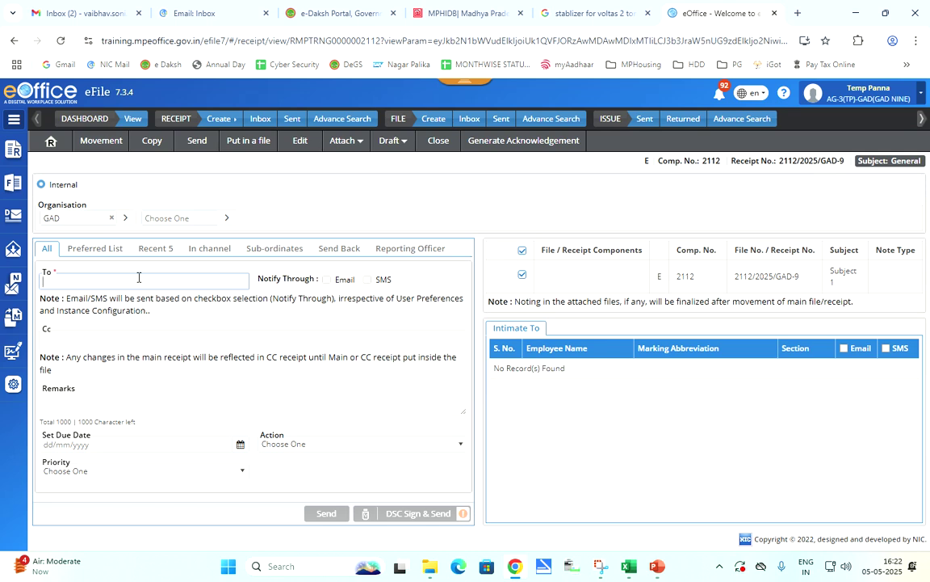
{"action": "type", "text": "sc"}
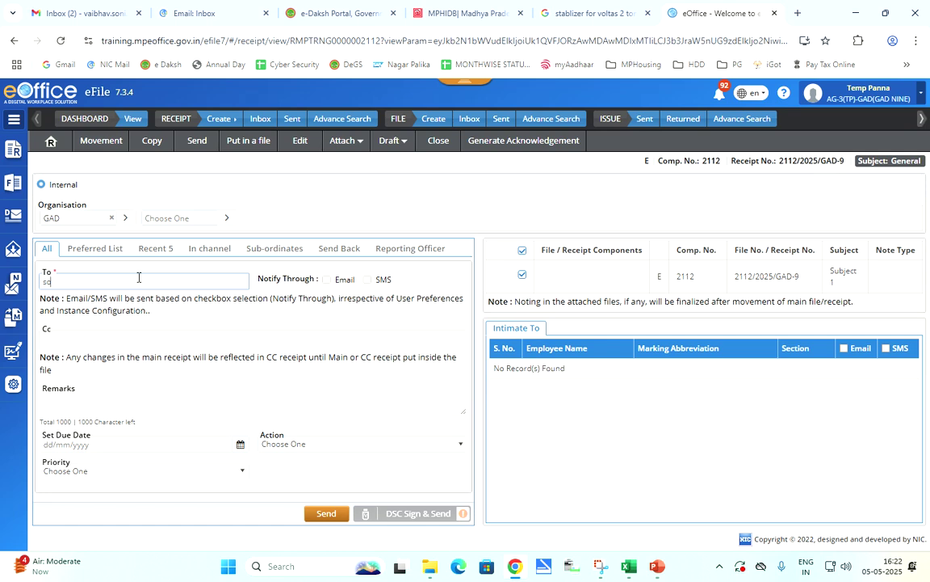
{"action": "type", "text": "p"}
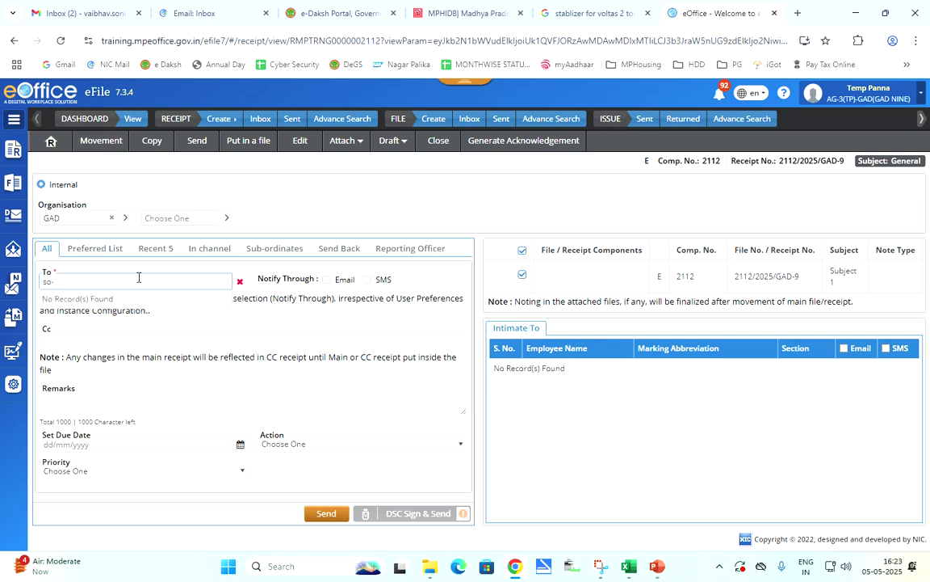
{"action": "type", "text": "ann"}
{"action": "key", "text": "BackSpace"}
{"action": "key", "text": "BackSpace"}
{"action": "key", "text": "BackSpace"}
{"action": "key", "text": "BackSpace"}
{"action": "type", "text": "anna"}
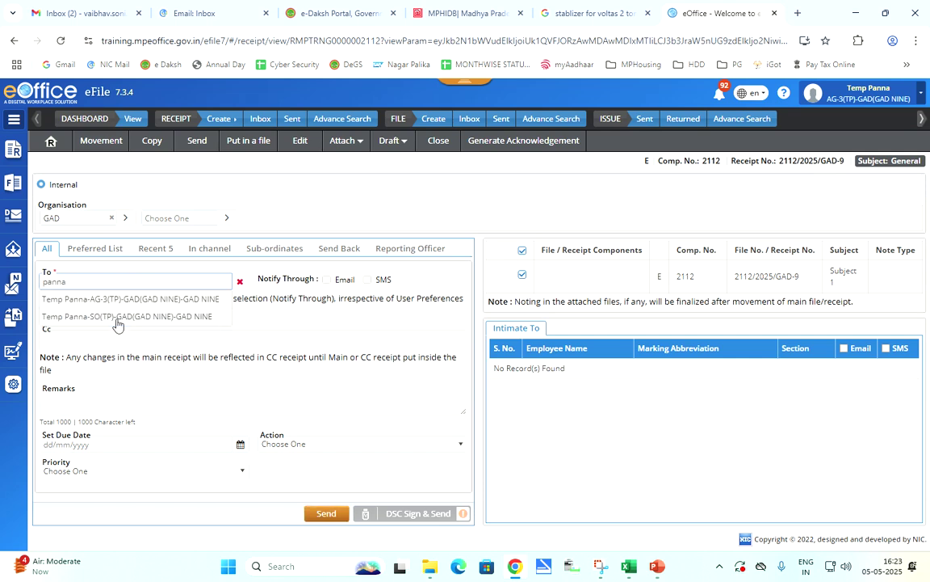
{"action": "left_click", "coordinate": [117, 318]}
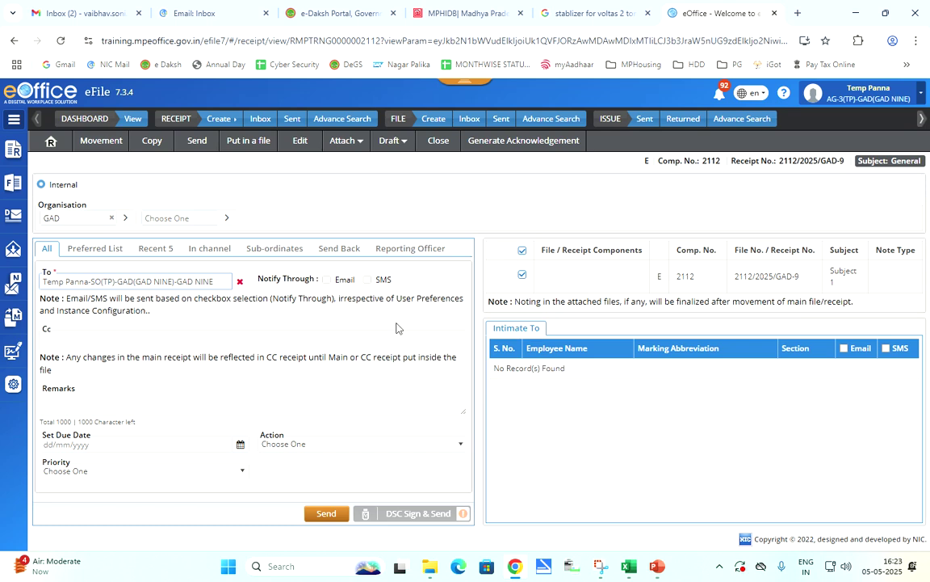
Enable Email and SMS notification for the recipient and enter Put in notesheet as the remarks
{"action": "left_click", "coordinate": [326, 279]}
{"action": "left_click", "coordinate": [368, 280]}
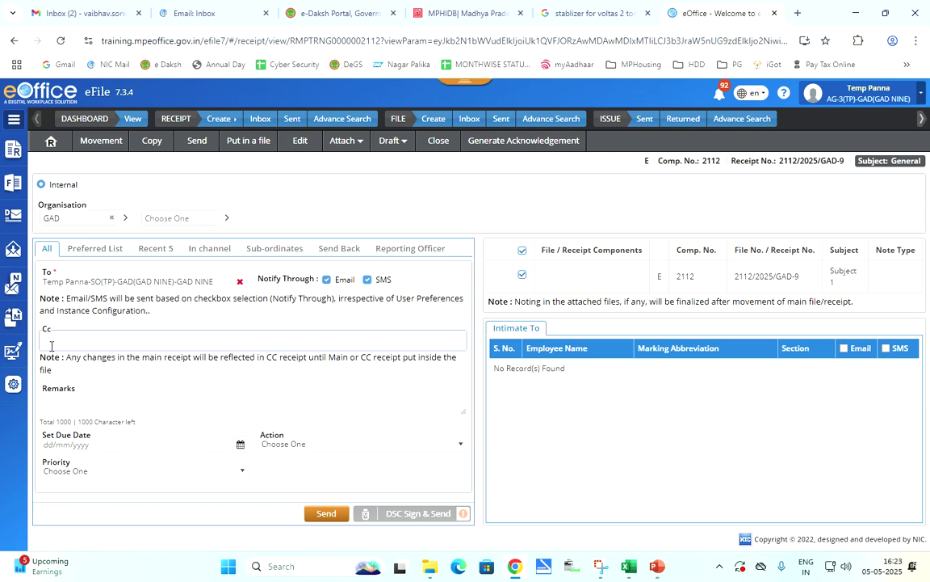
{"action": "left_click", "coordinate": [82, 340]}
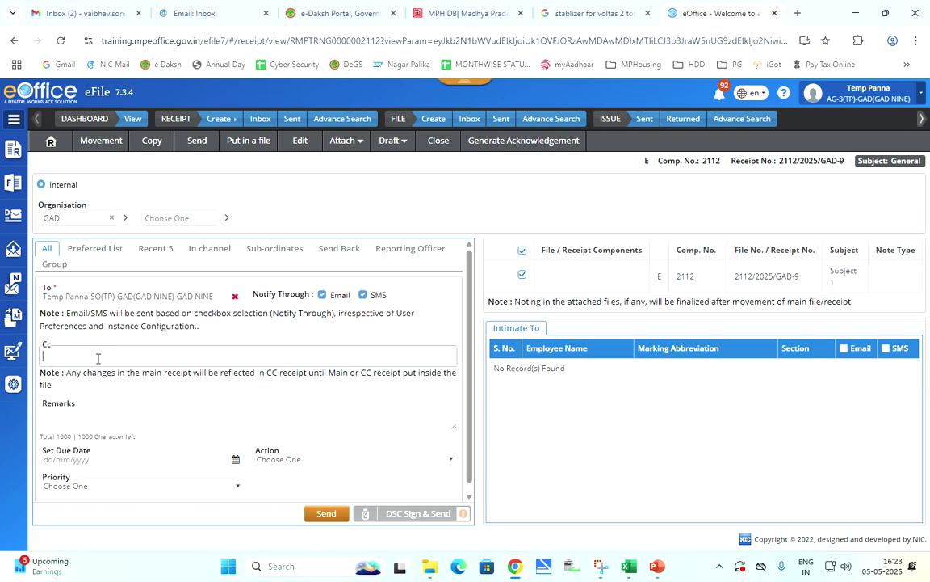
{"action": "left_click", "coordinate": [129, 414]}
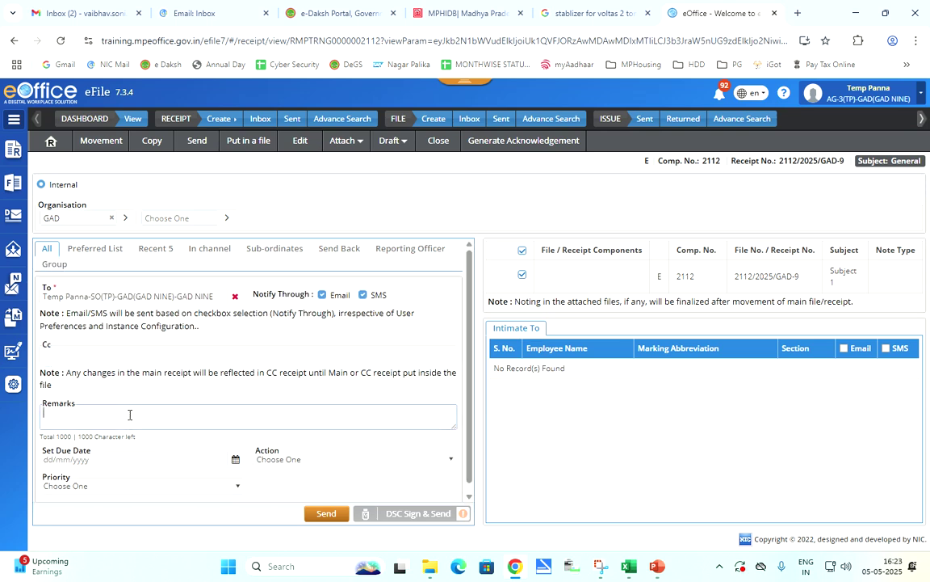
{"action": "type", "text": "Put in notesheet"}
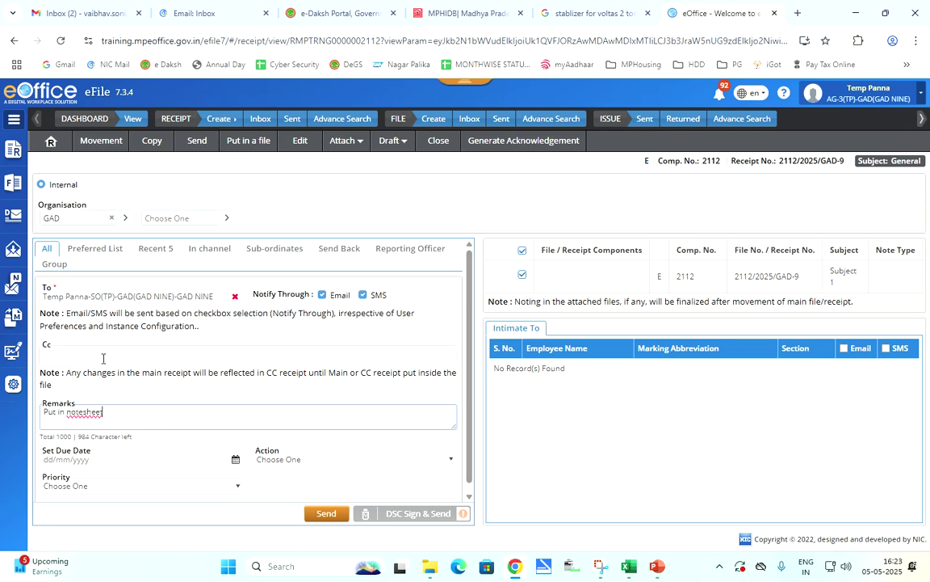
{"action": "scroll", "coordinate": [113, 335], "scroll_direction": "down", "scroll_amount": 1}
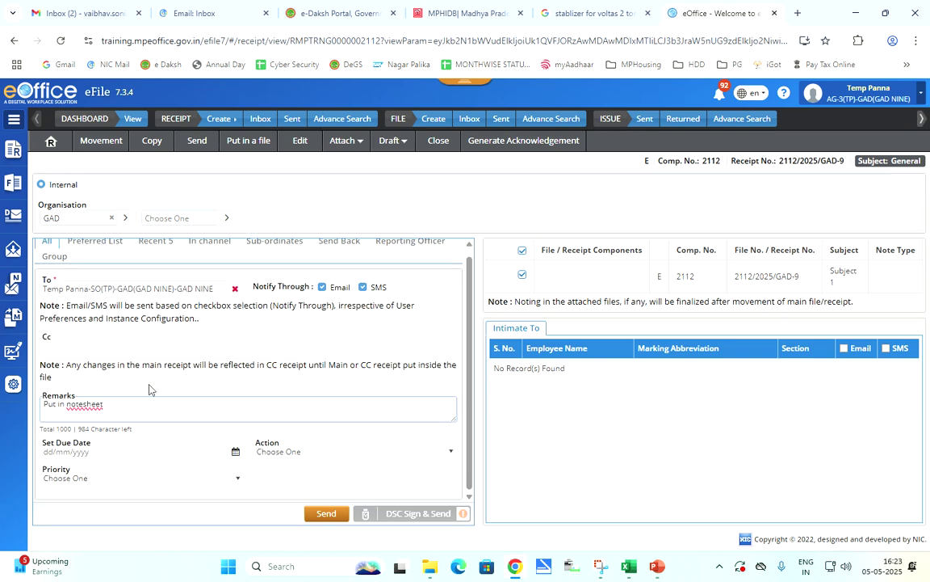
Set the receipt's due date to 07/05/2025, leave action and priority unselected, and send the receipt
{"action": "left_click", "coordinate": [236, 452]}
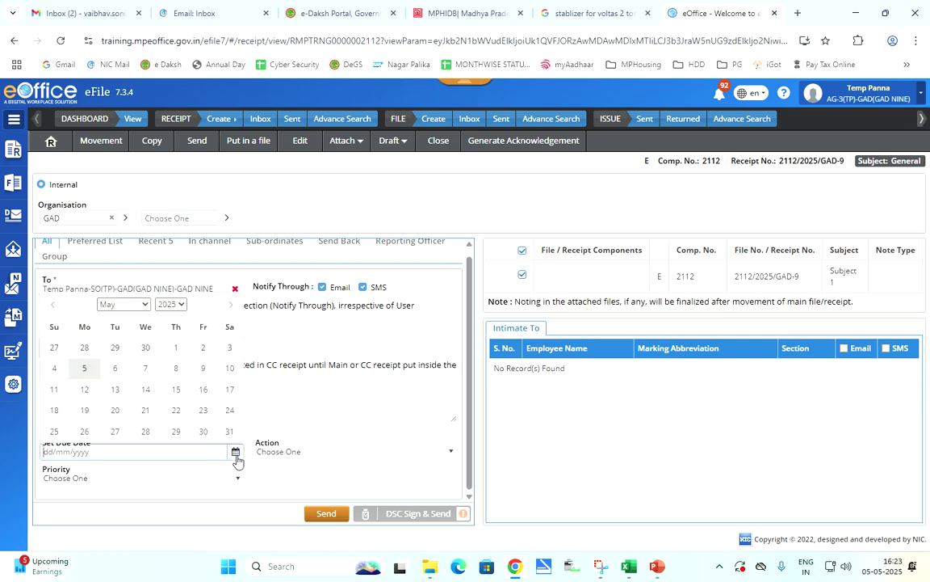
{"action": "left_click", "coordinate": [146, 367]}
{"action": "left_click", "coordinate": [445, 454]}
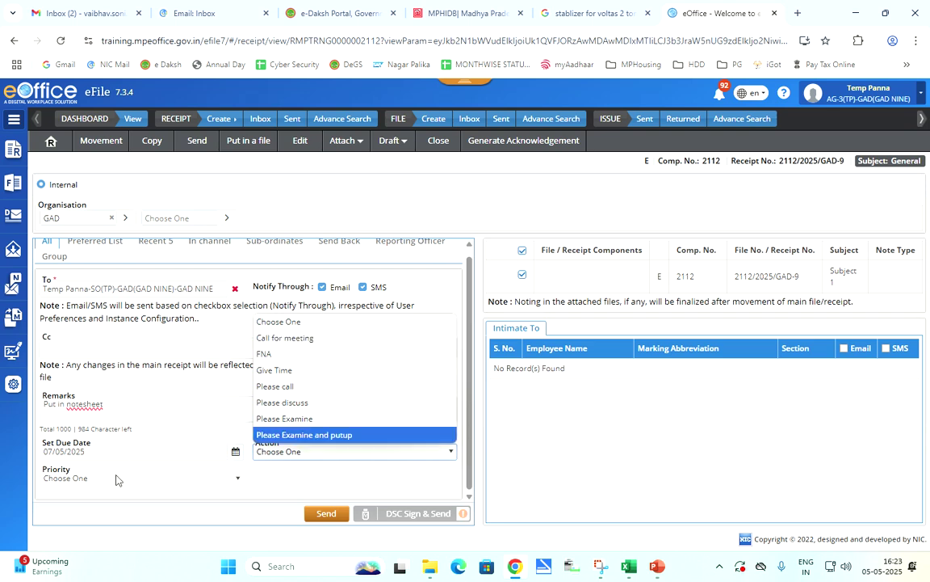
{"action": "left_click", "coordinate": [142, 480]}
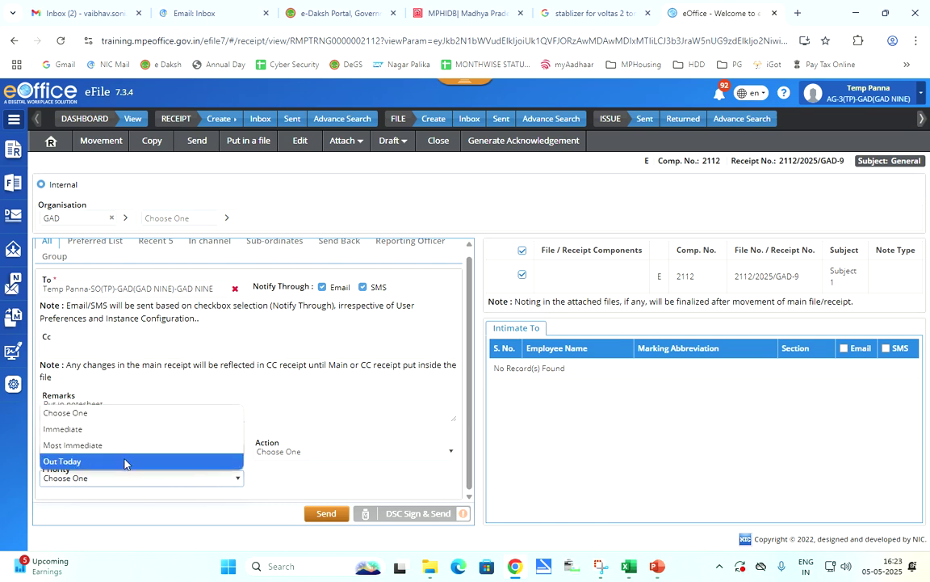
{"action": "left_click", "coordinate": [366, 486]}
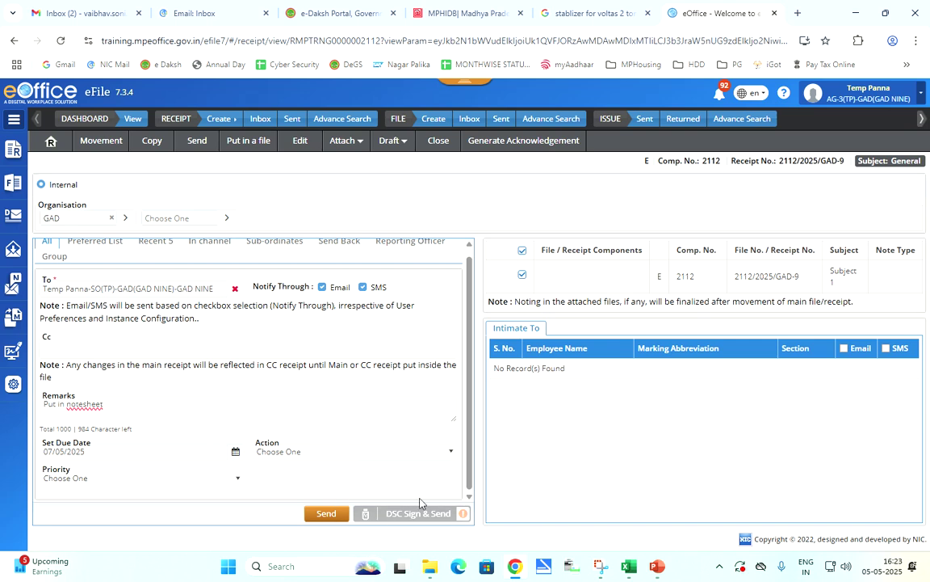
{"action": "left_click", "coordinate": [322, 515]}
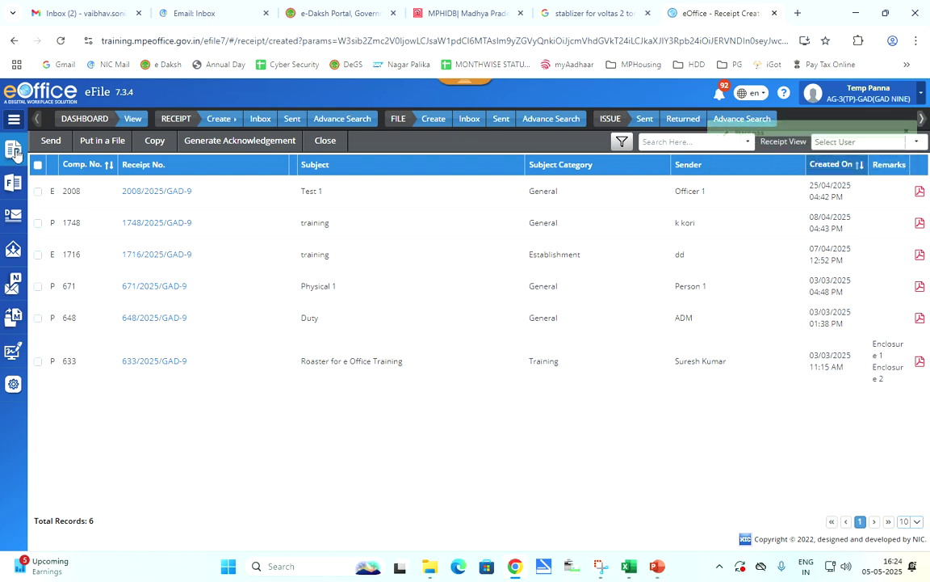
Check the lists of created and sent receipts for the Subject 1 receipt
{"action": "mouse_move", "coordinate": [14, 154]}
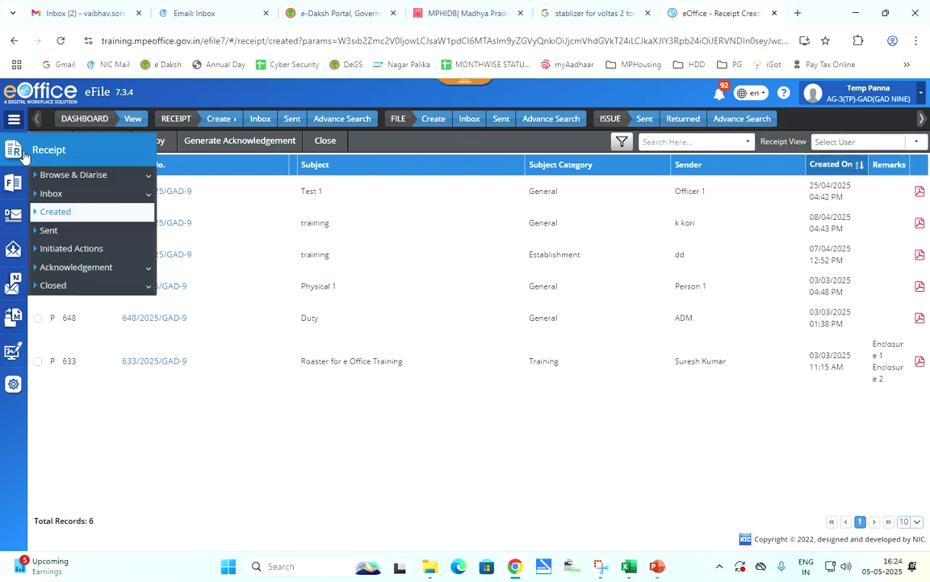
{"action": "left_click", "coordinate": [73, 210]}
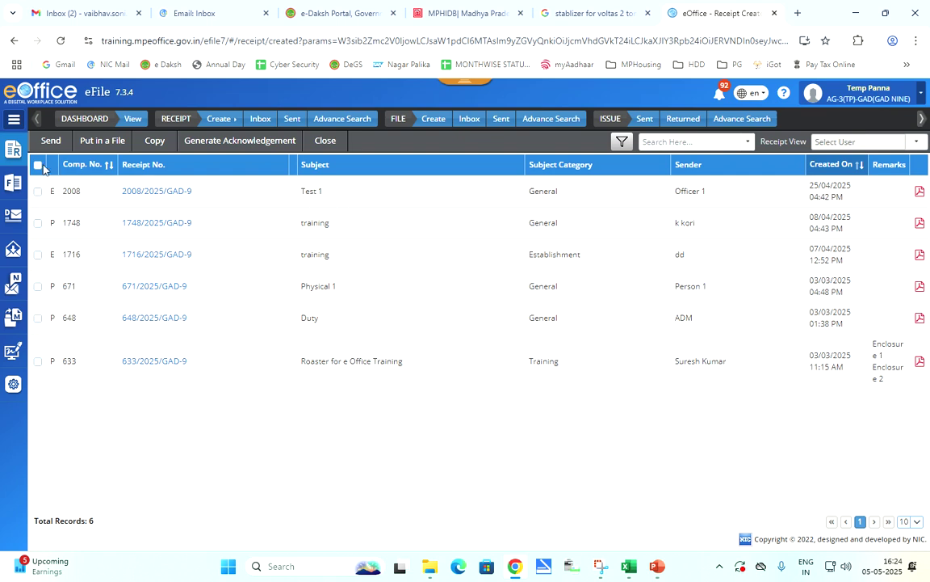
{"action": "mouse_move", "coordinate": [11, 153]}
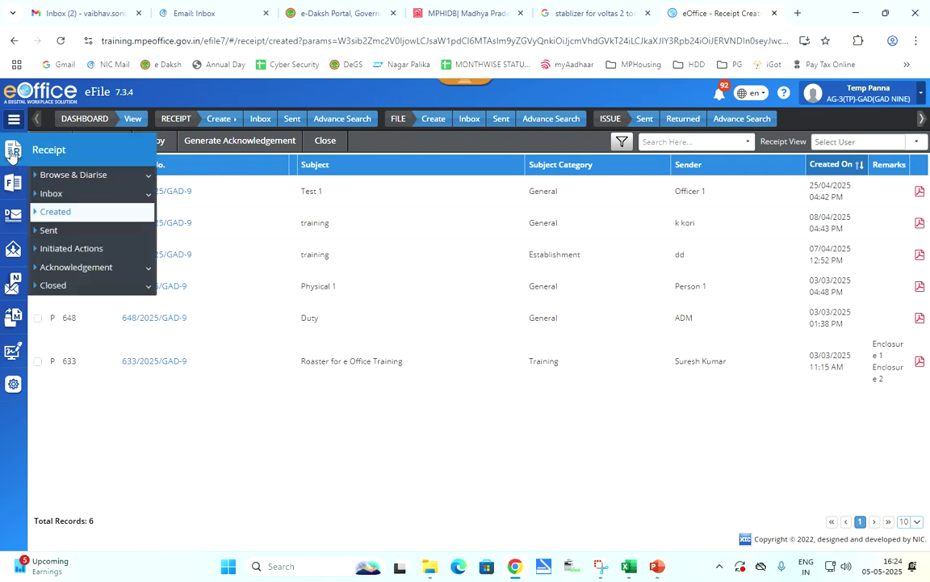
{"action": "left_click", "coordinate": [49, 232]}
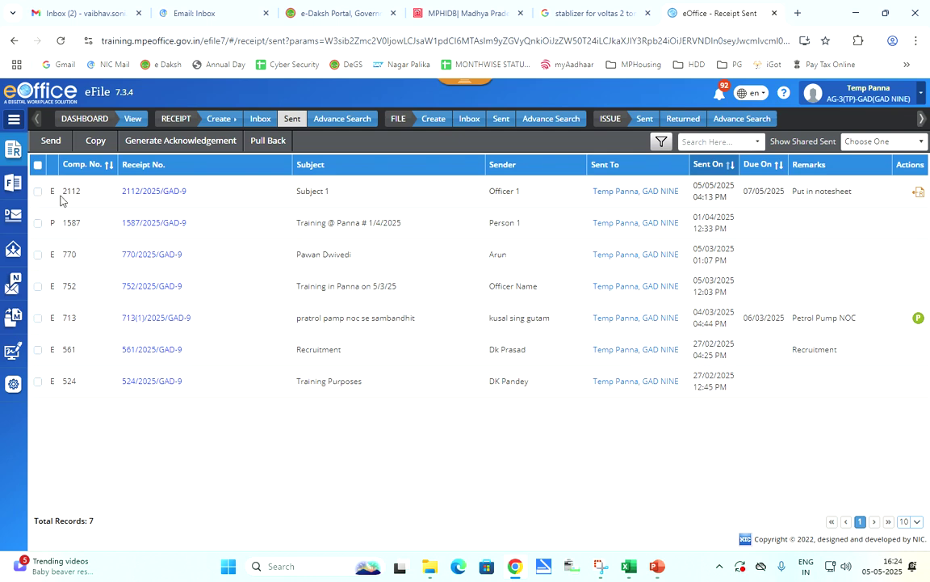
Switch to the SO(TP)-GAD(GAD NINE) post and open its receipt inbox
{"action": "left_click", "coordinate": [920, 94]}
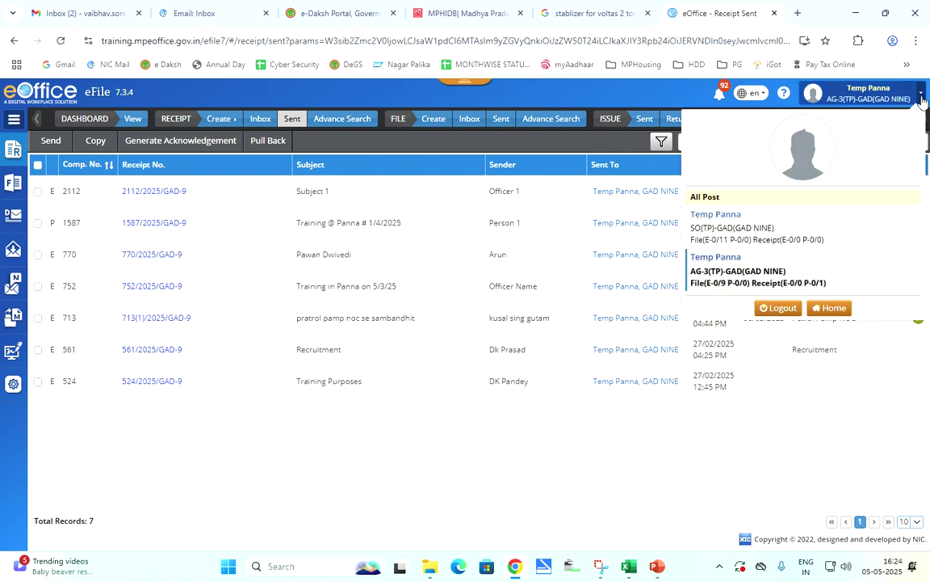
{"action": "left_click", "coordinate": [703, 238]}
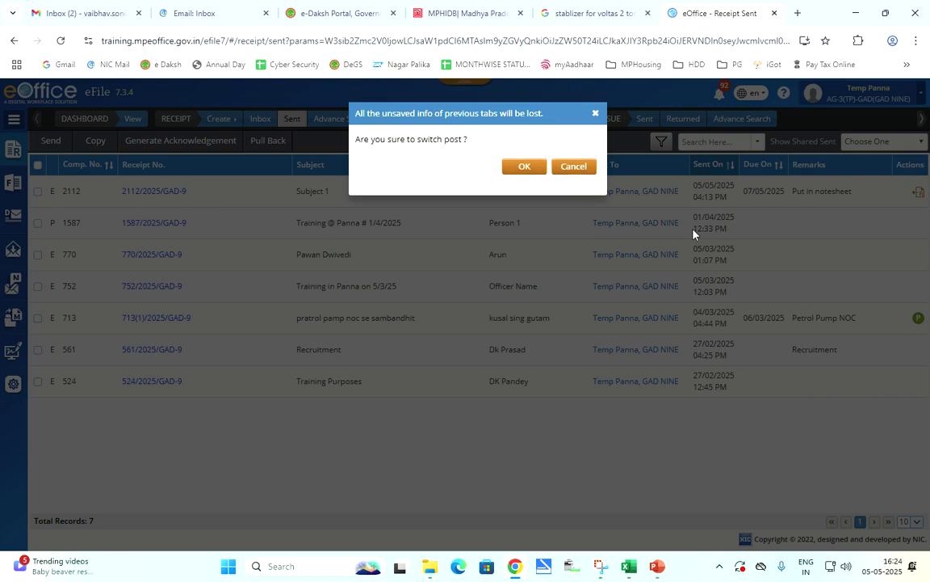
{"action": "left_click", "coordinate": [525, 148]}
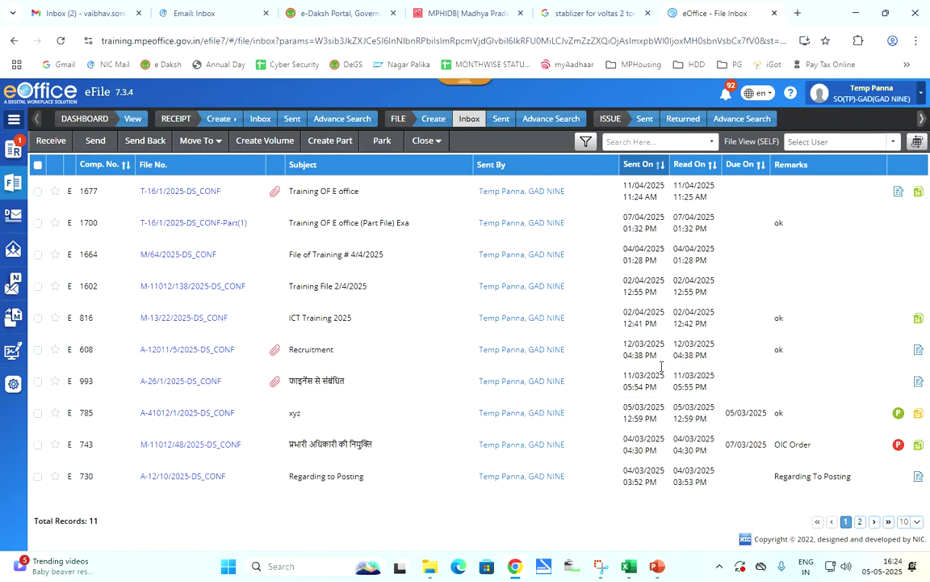
{"action": "left_click", "coordinate": [17, 148]}
{"action": "left_click", "coordinate": [148, 195]}
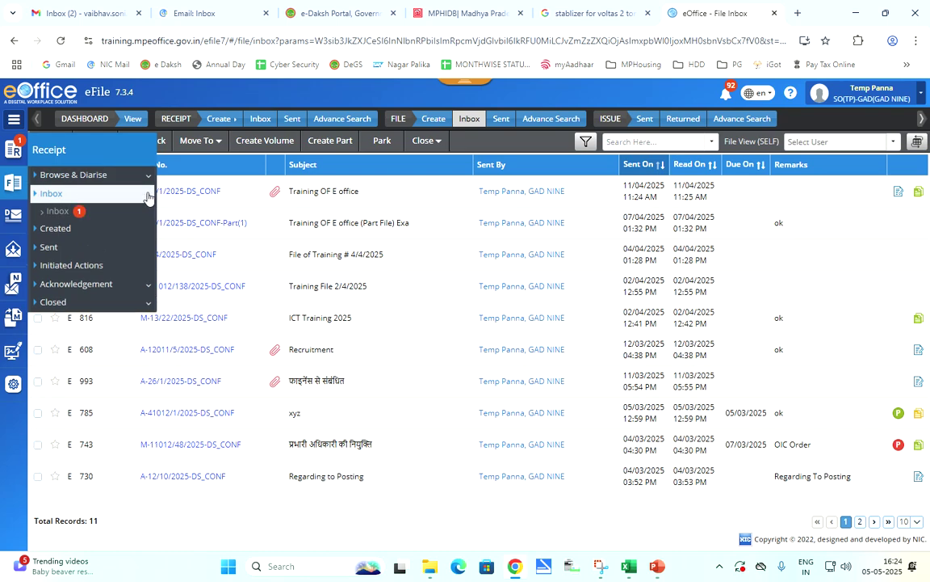
{"action": "left_click", "coordinate": [78, 213]}
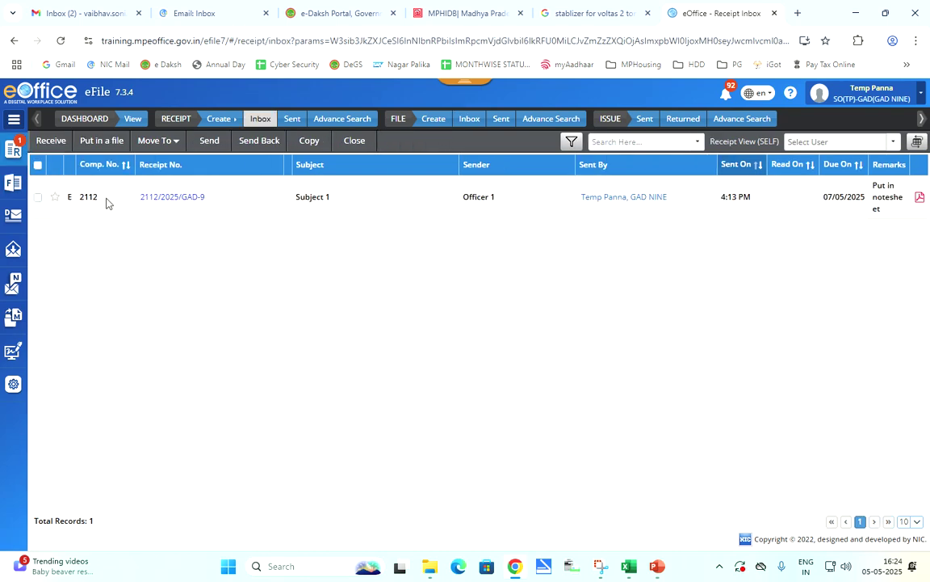